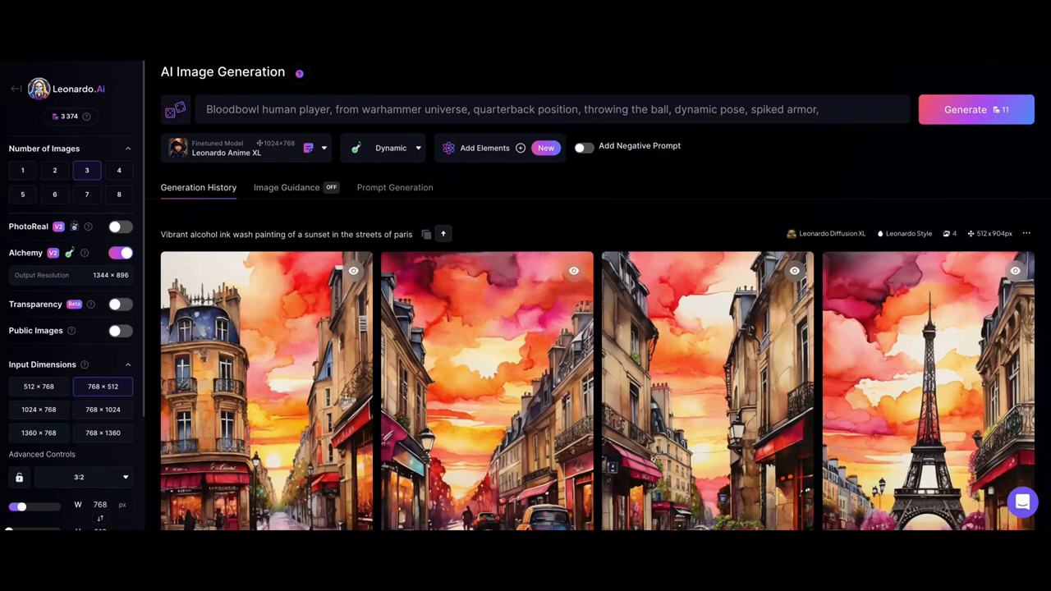
# Step: Open the full finetuned model selection for image generation and look through the platform models
pyautogui.tripleClick(386, 115)
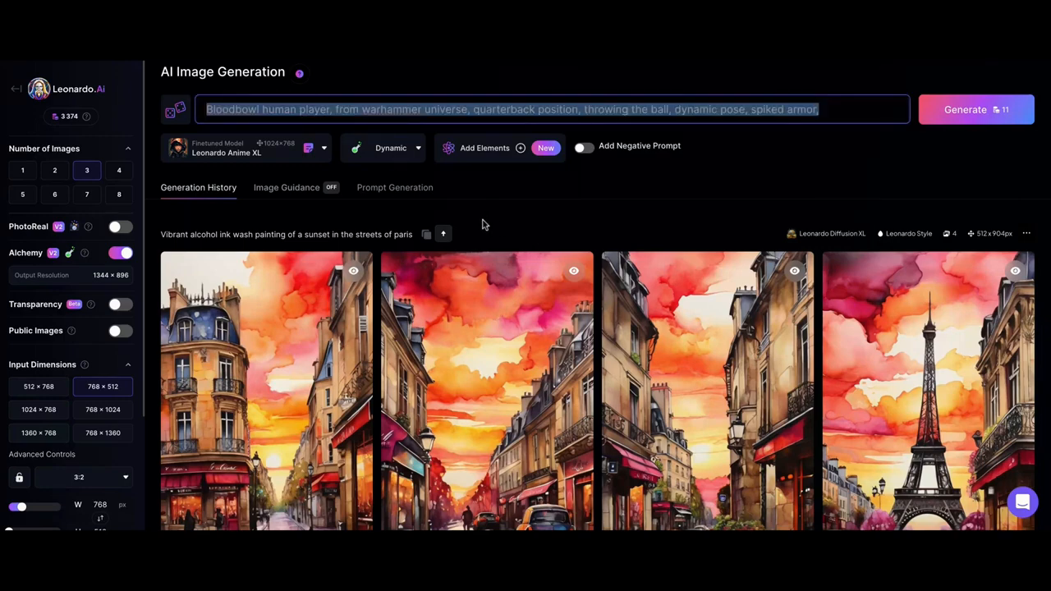
pyautogui.click(324, 150)
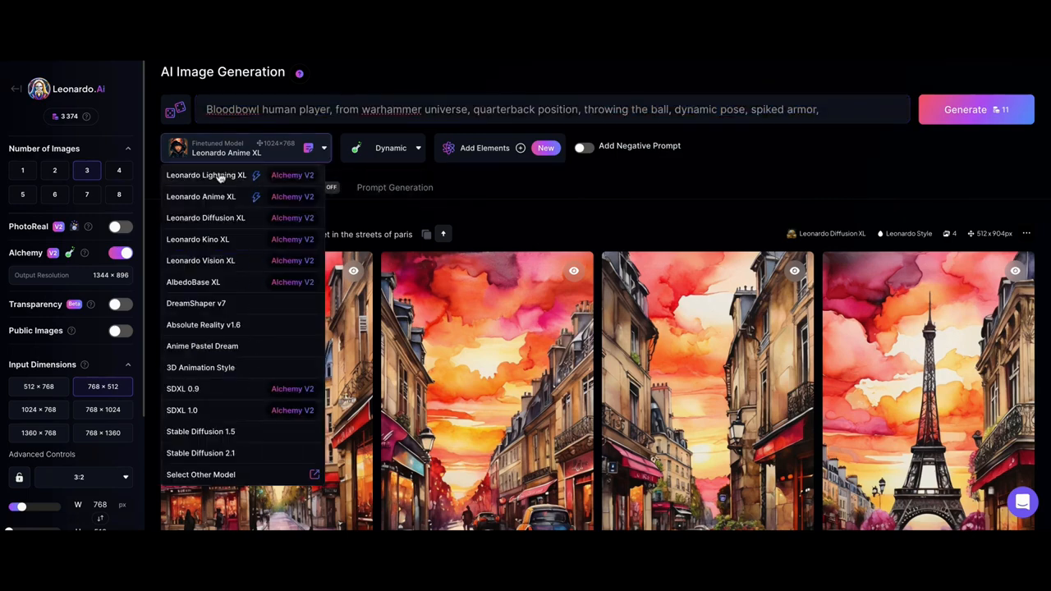
pyautogui.click(220, 477)
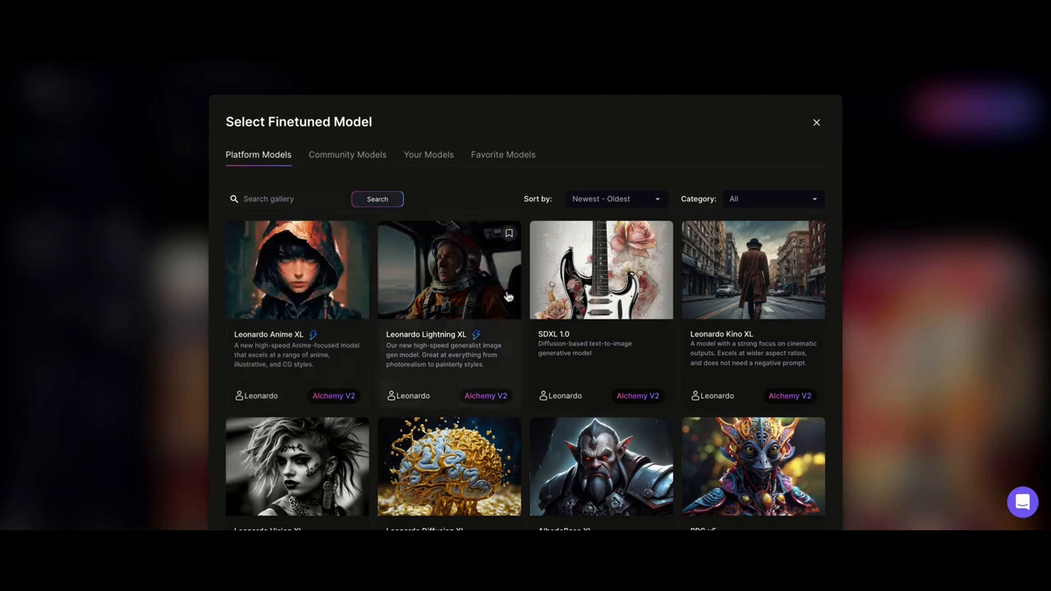
pyautogui.scroll(-1, 513, 298)
pyautogui.scroll(-5, 514, 297)
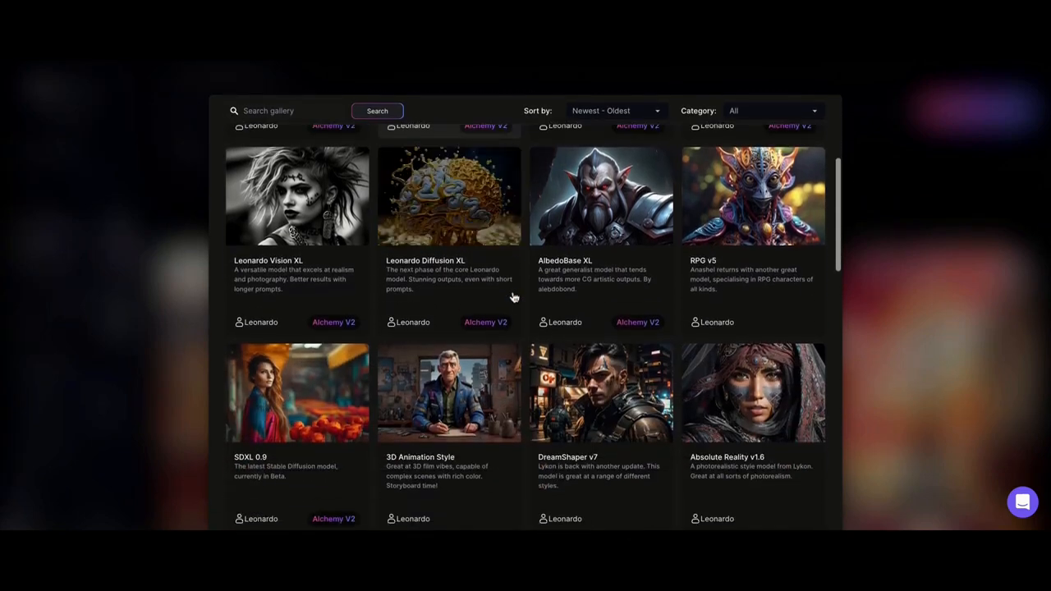
pyautogui.scroll(-3, 513, 297)
pyautogui.scroll(9, 513, 297)
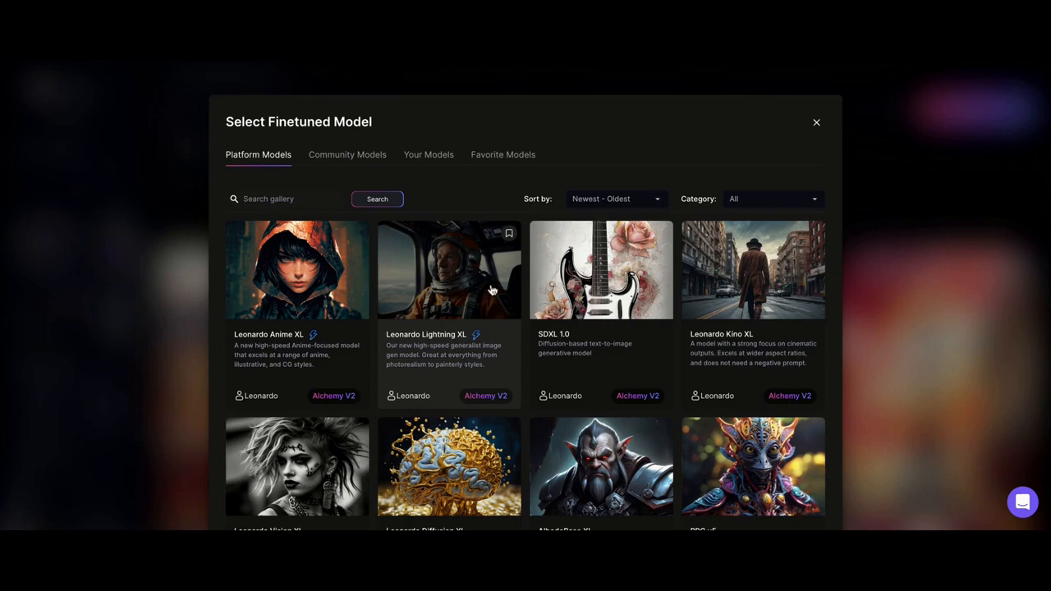
# Step: Look through the community models in the finetuned model gallery
pyautogui.click(347, 161)
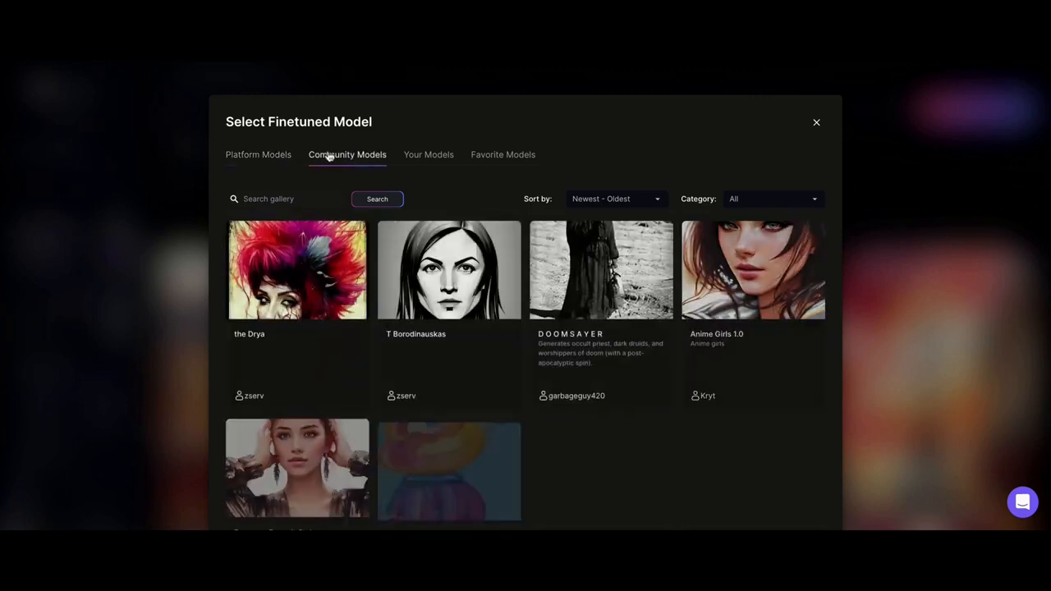
pyautogui.scroll(-3, 501, 319)
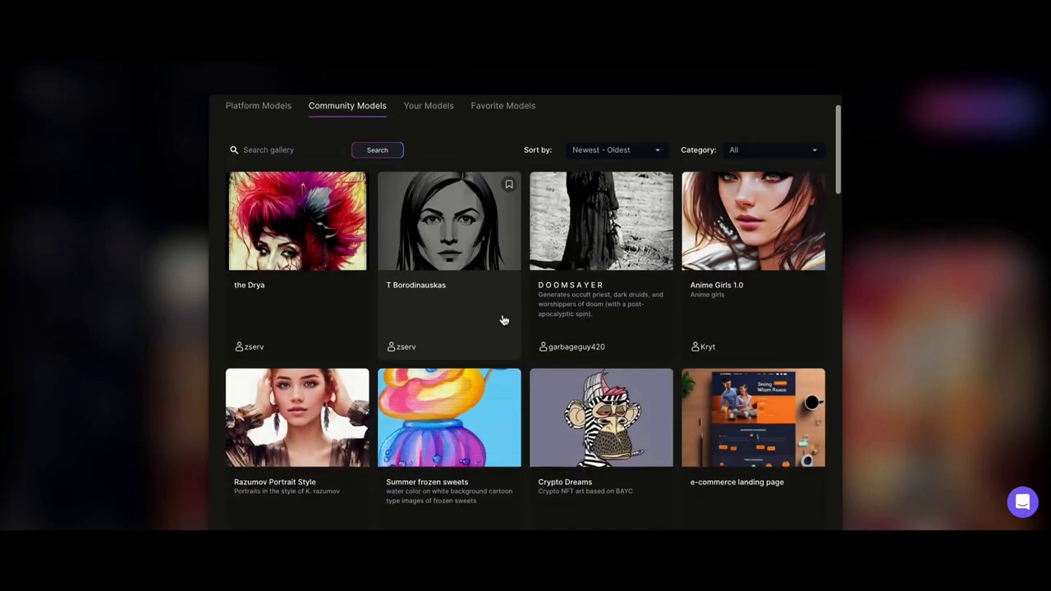
pyautogui.scroll(3, 499, 304)
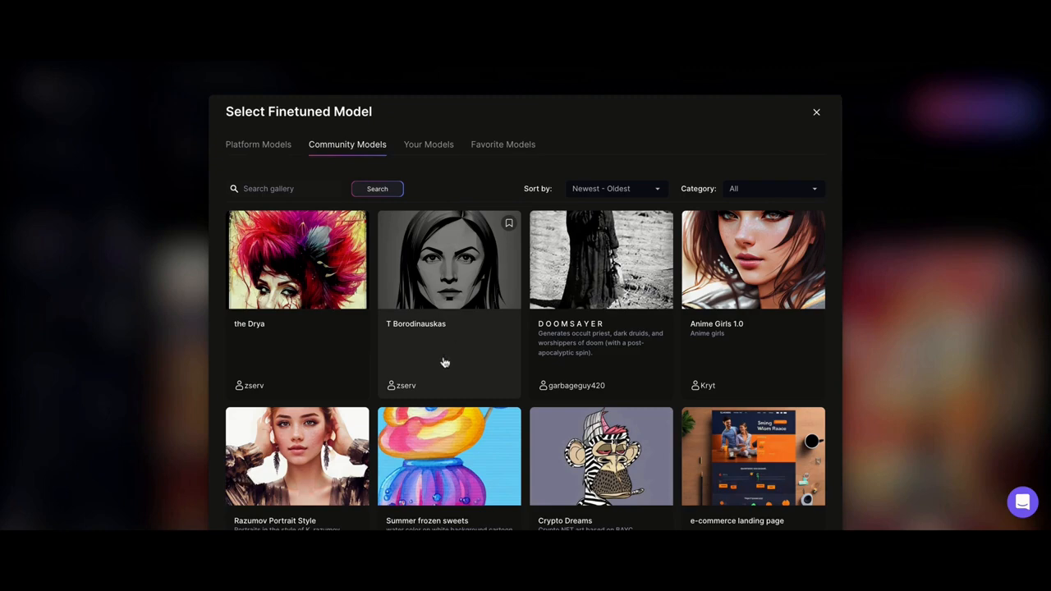
pyautogui.scroll(-6, 535, 322)
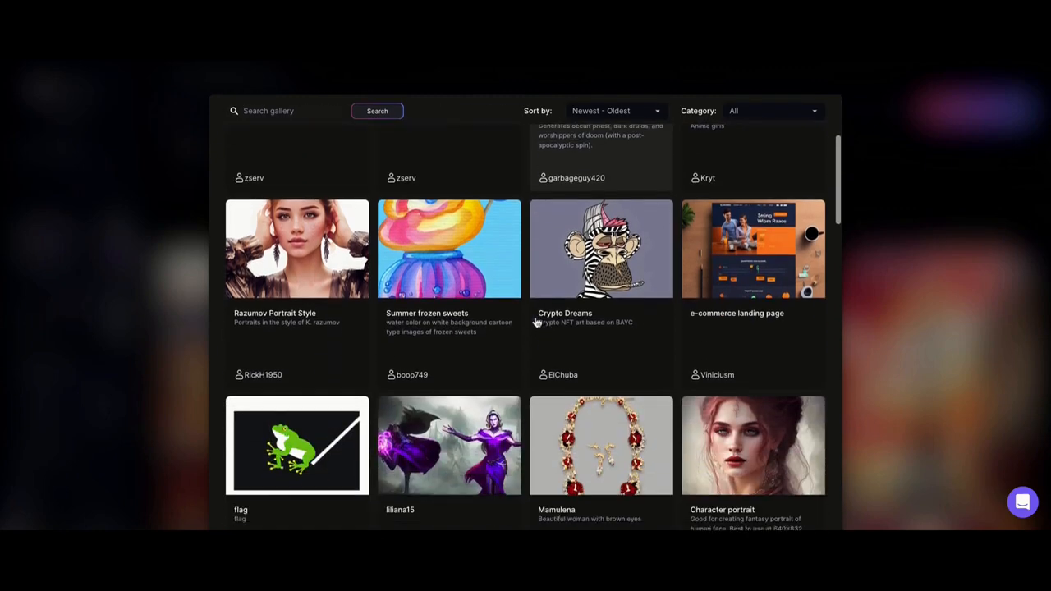
pyautogui.scroll(6, 535, 322)
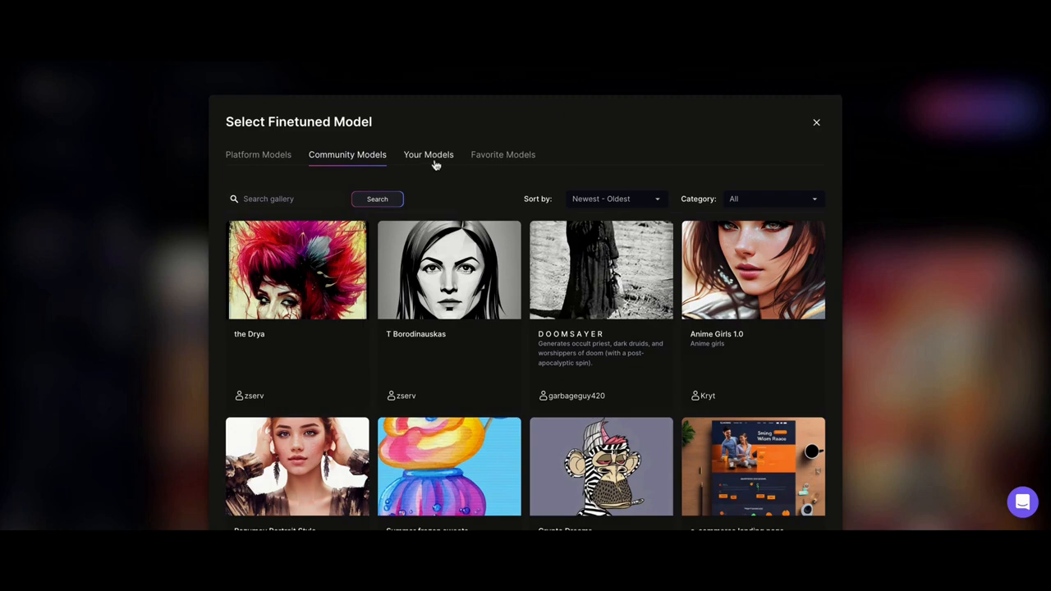
# Step: Look through your own trained models in the gallery, and close the model selection without choosing one
pyautogui.click(443, 158)
pyautogui.scroll(-4, 722, 375)
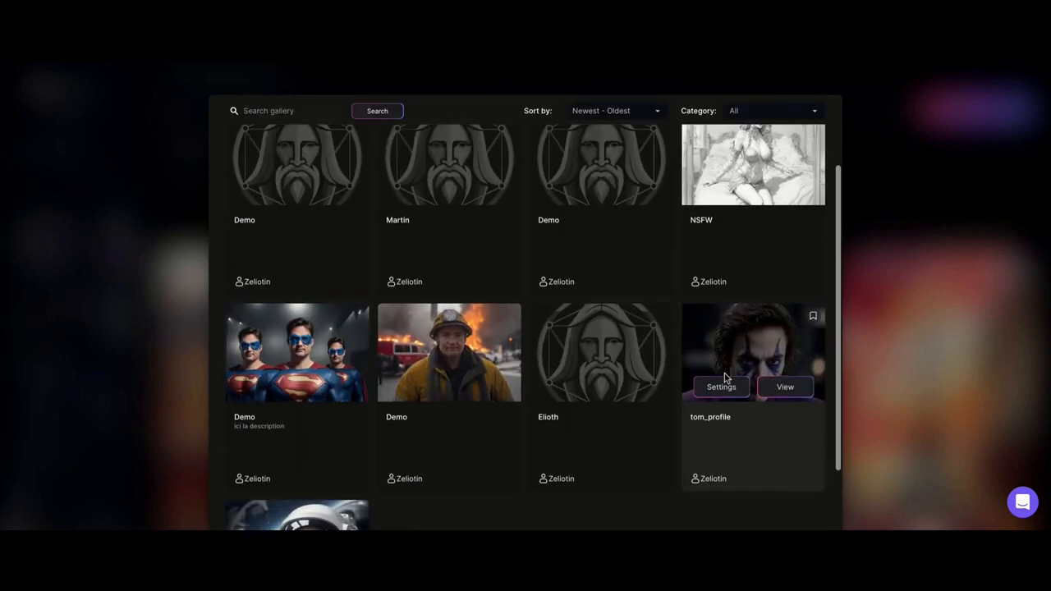
pyautogui.scroll(2, 739, 281)
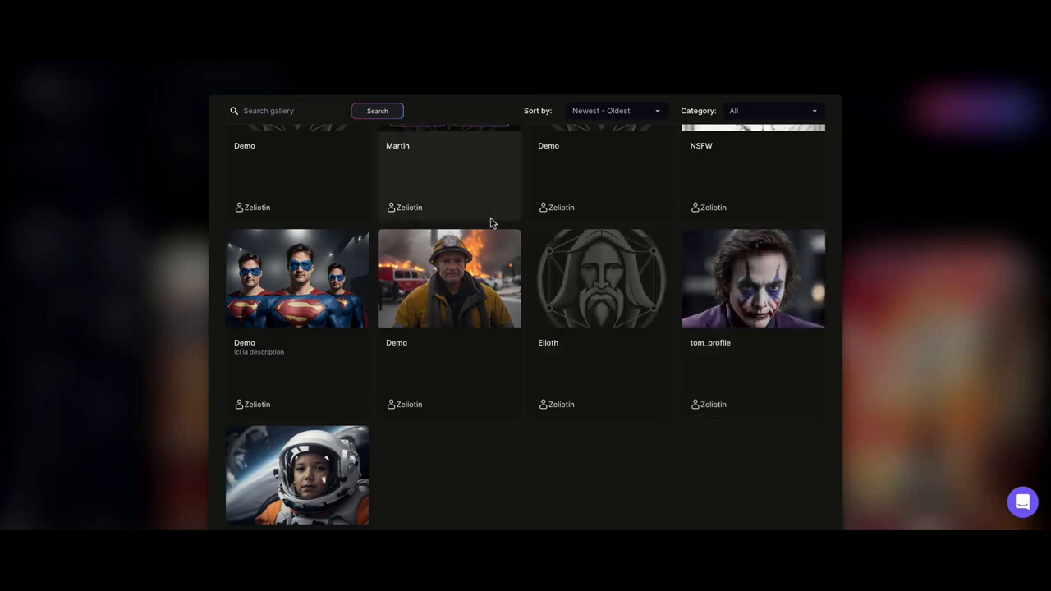
pyautogui.click(870, 252)
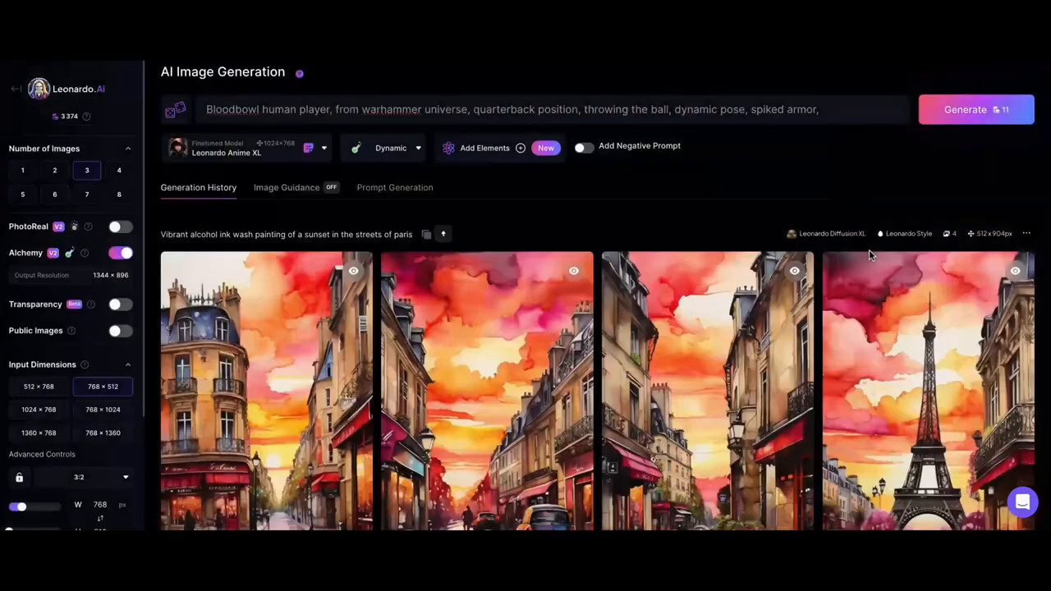
# Step: Go to Training & Datasets and create a new dataset named "demo video zeliotin" with no custom description
pyautogui.click(16, 90)
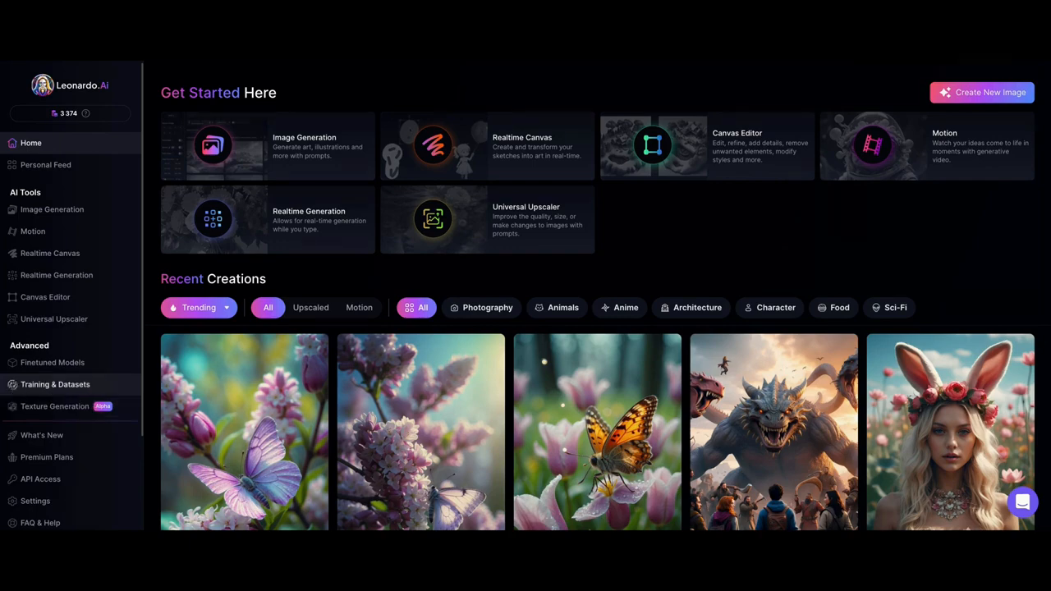
pyautogui.click(60, 390)
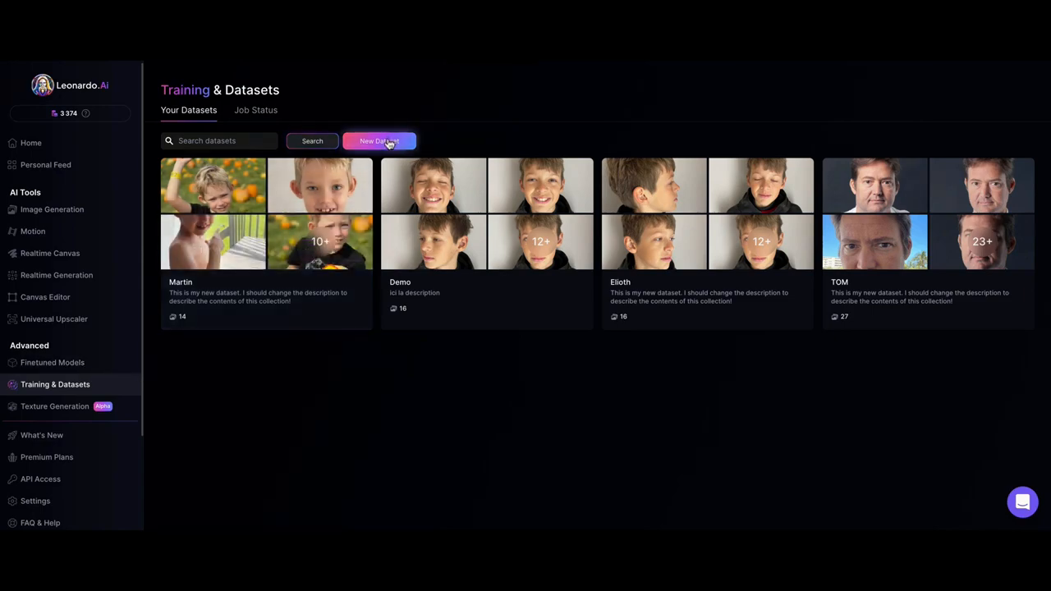
pyautogui.click(388, 142)
pyautogui.click(411, 162)
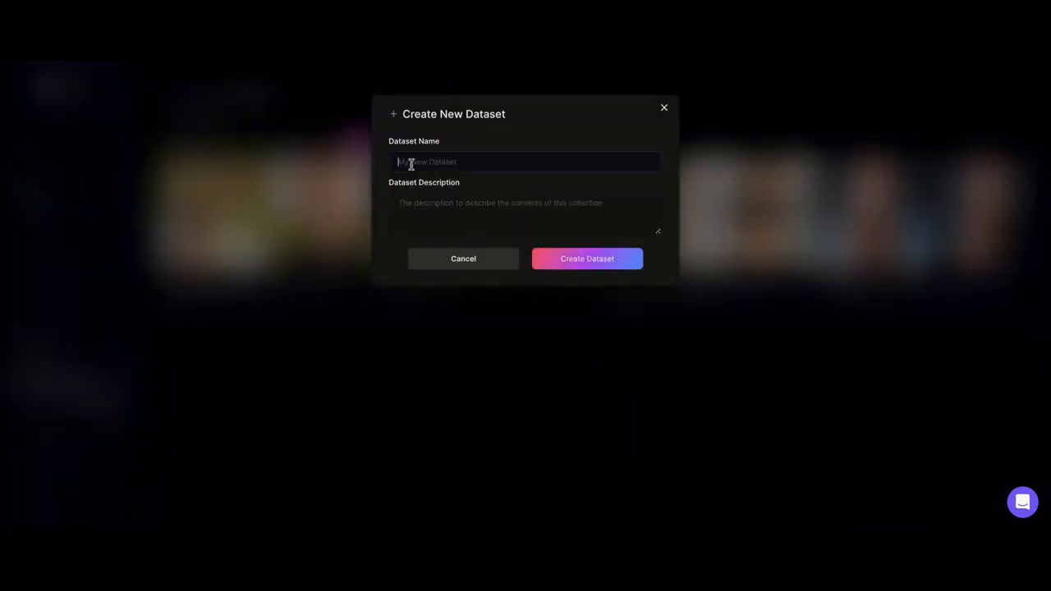
pyautogui.write('demo video zeliotin')
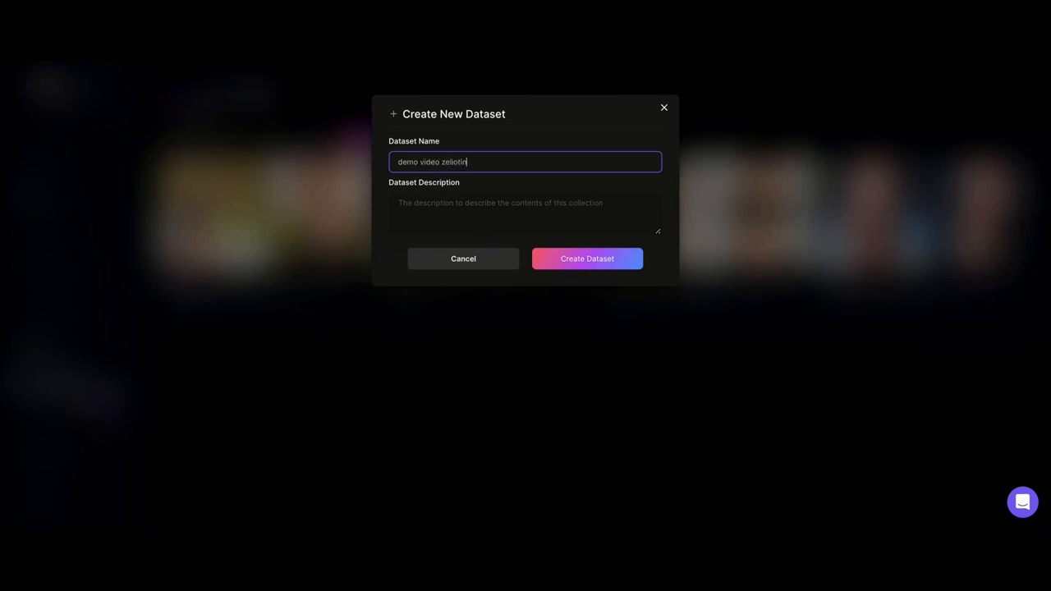
pyautogui.click(455, 204)
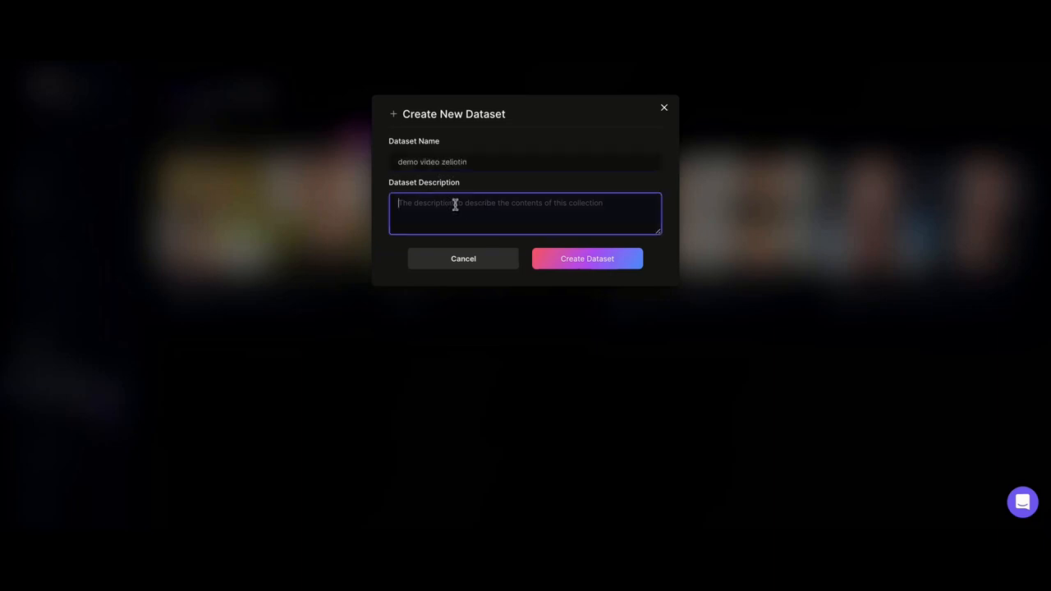
pyautogui.click(575, 261)
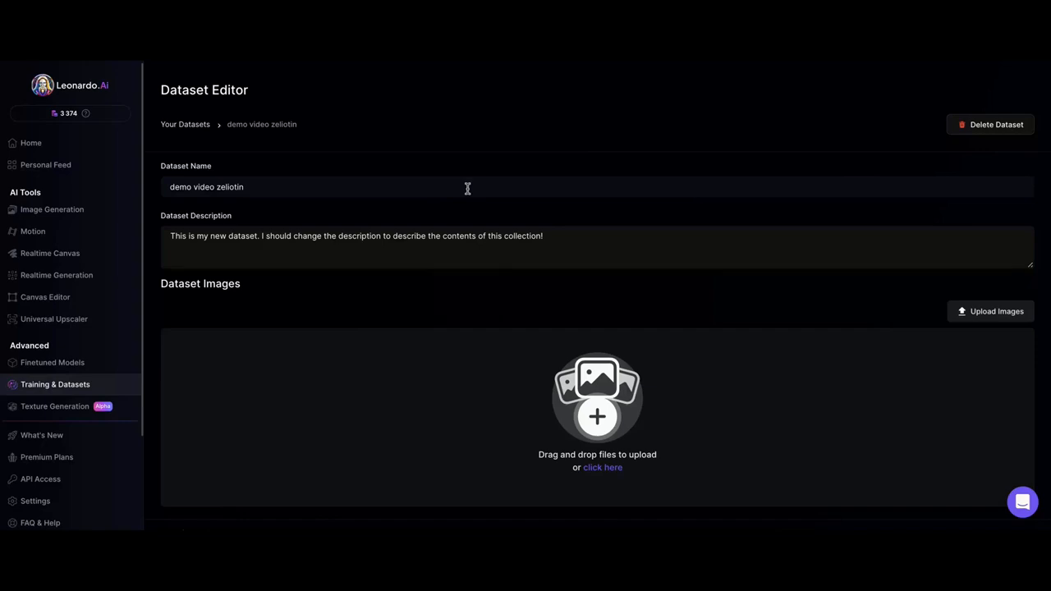
# Step: Examine the dataset editor's name, description and image areas, and the platform images available for adding to the dataset
pyautogui.scroll(-1, 467, 189)
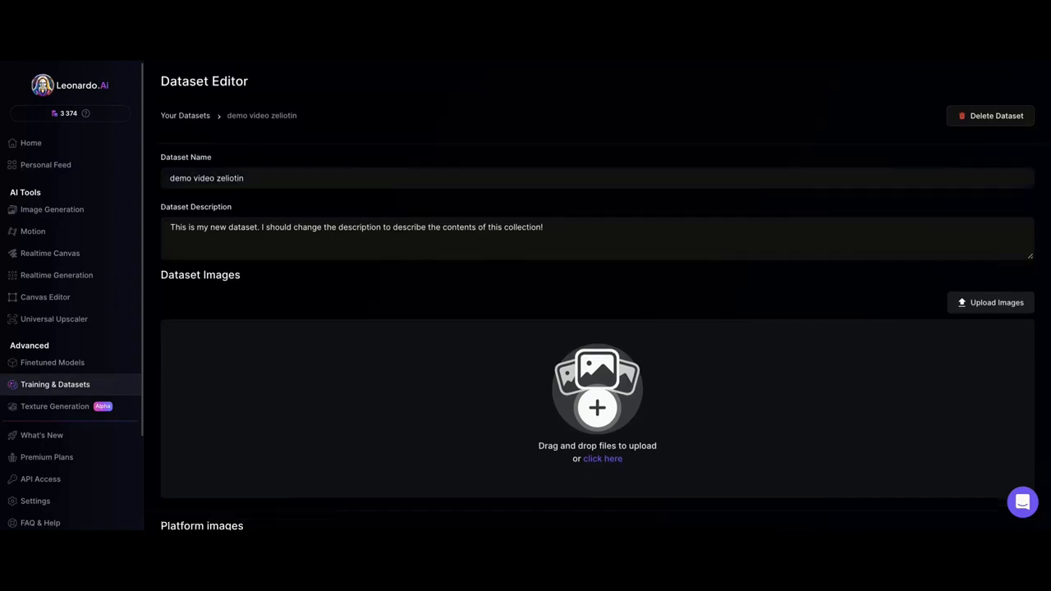
pyautogui.scroll(1, 452, 218)
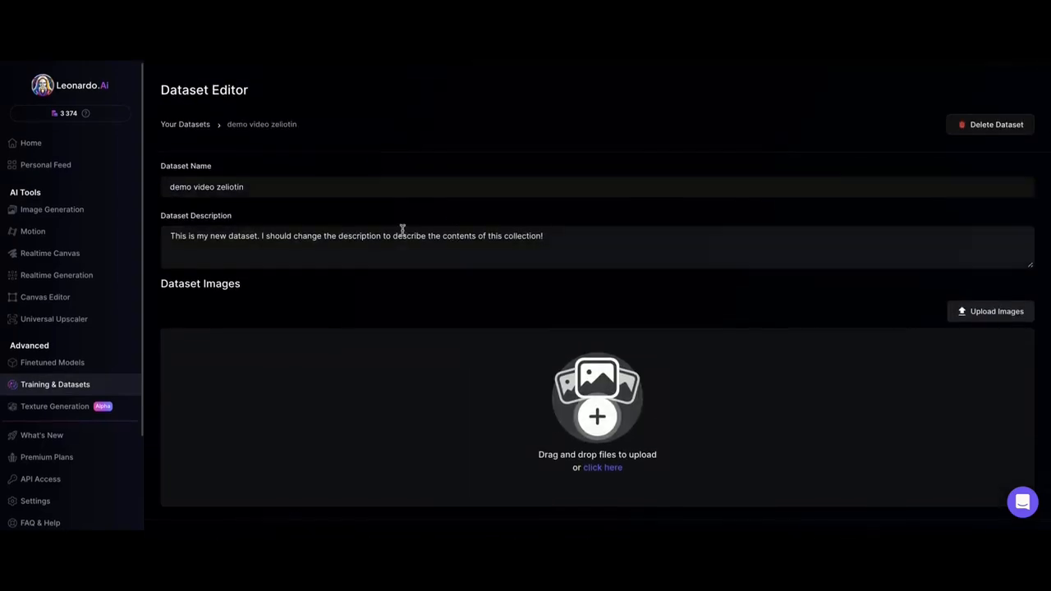
pyautogui.scroll(-4, 403, 231)
pyautogui.scroll(-2, 352, 219)
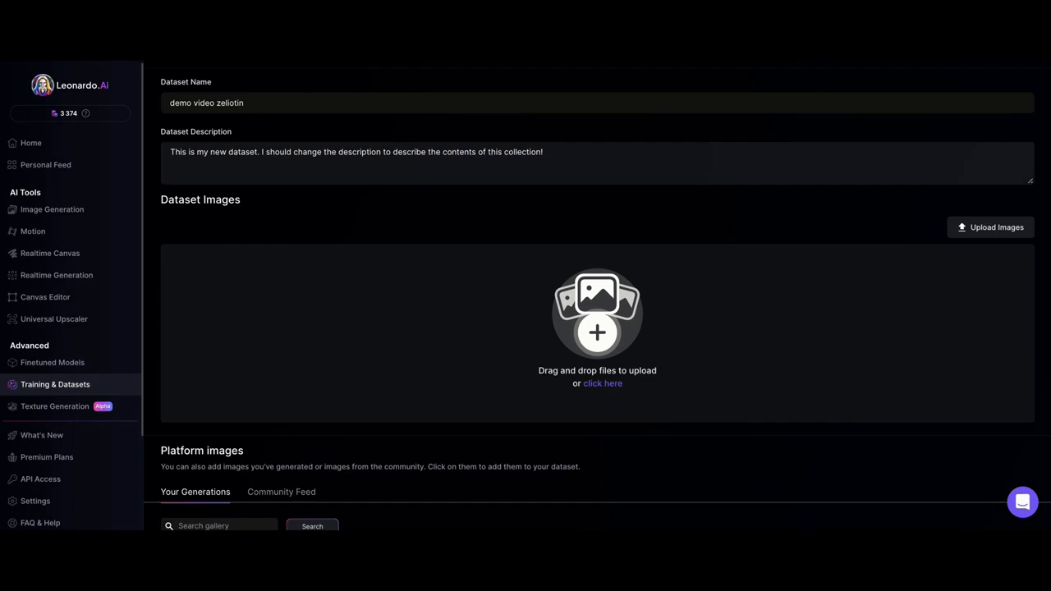
pyautogui.scroll(-2, 364, 167)
pyautogui.scroll(1, 352, 200)
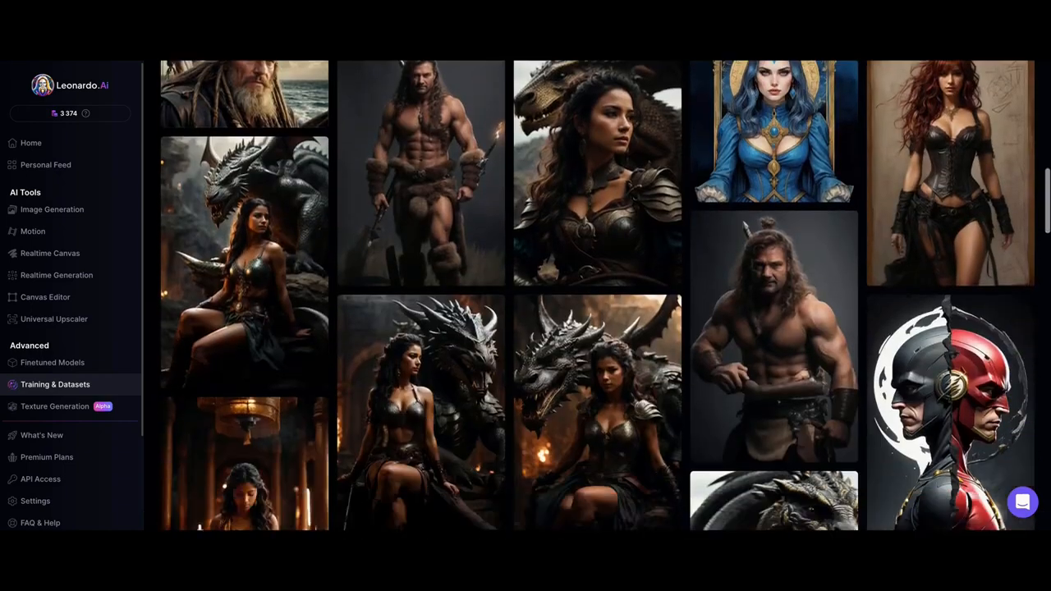
pyautogui.scroll(3, 319, 250)
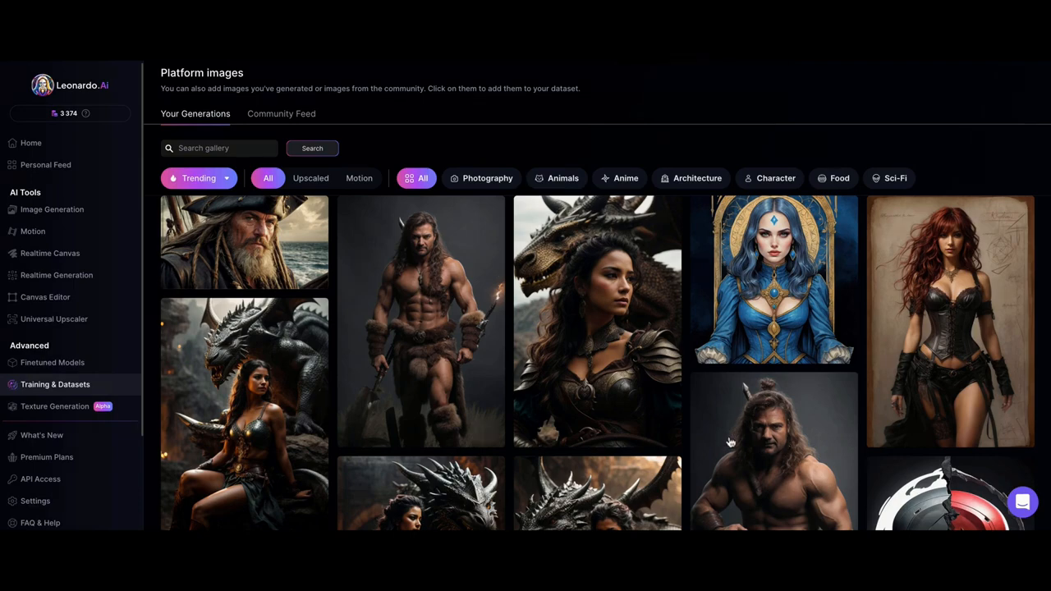
pyautogui.scroll(-3, 496, 313)
pyautogui.scroll(3, 416, 259)
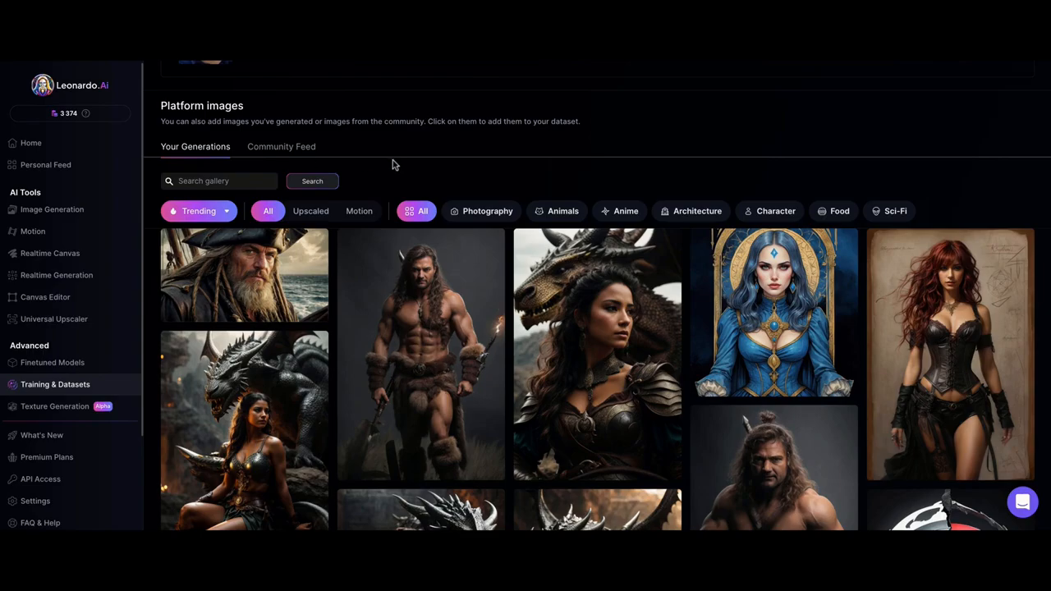
pyautogui.scroll(-6, 394, 164)
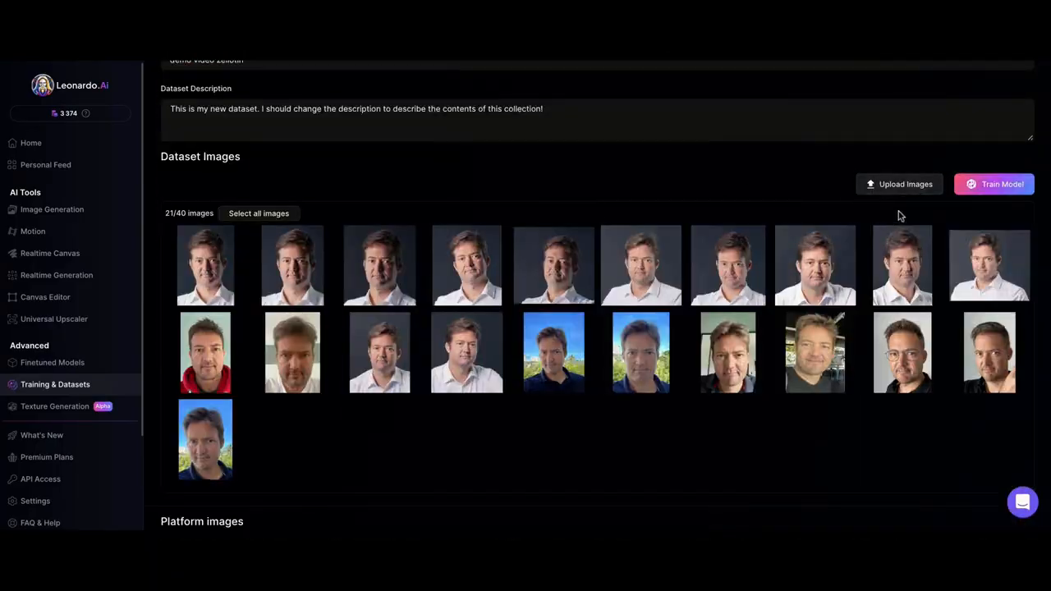
# Step: Open the Train Model form for the dataset, keeping the 512×512 training resolution and Stable Diffusion v1.5 base model
pyautogui.click(988, 188)
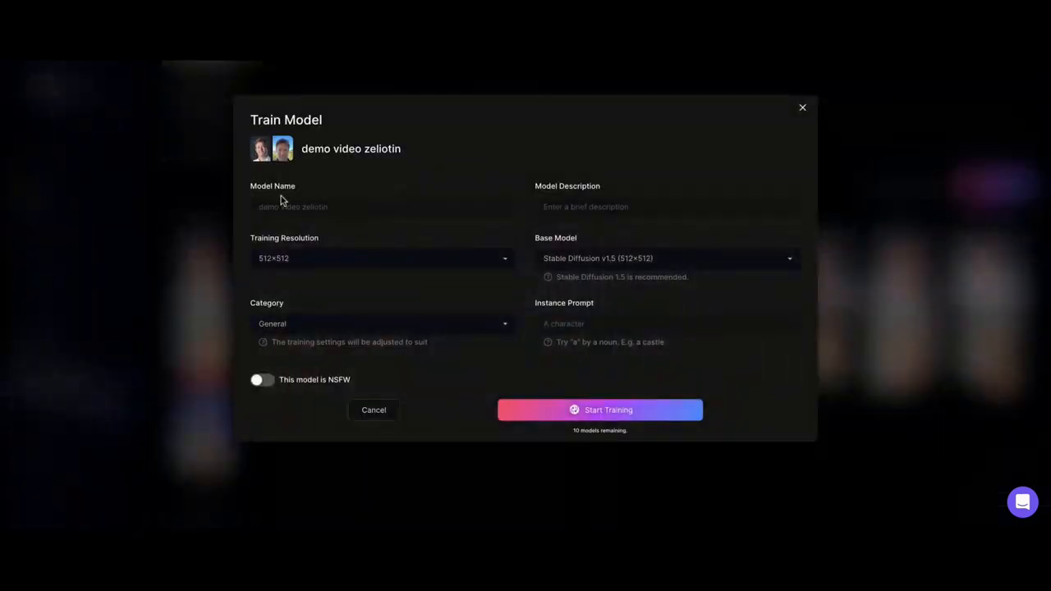
pyautogui.click(283, 208)
pyautogui.click(637, 204)
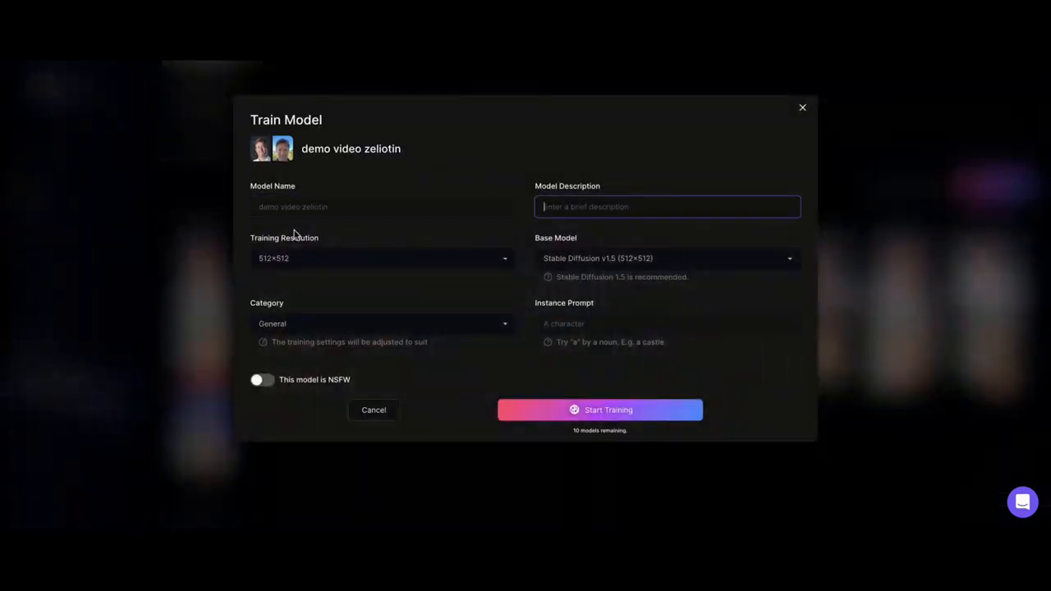
pyautogui.click(284, 212)
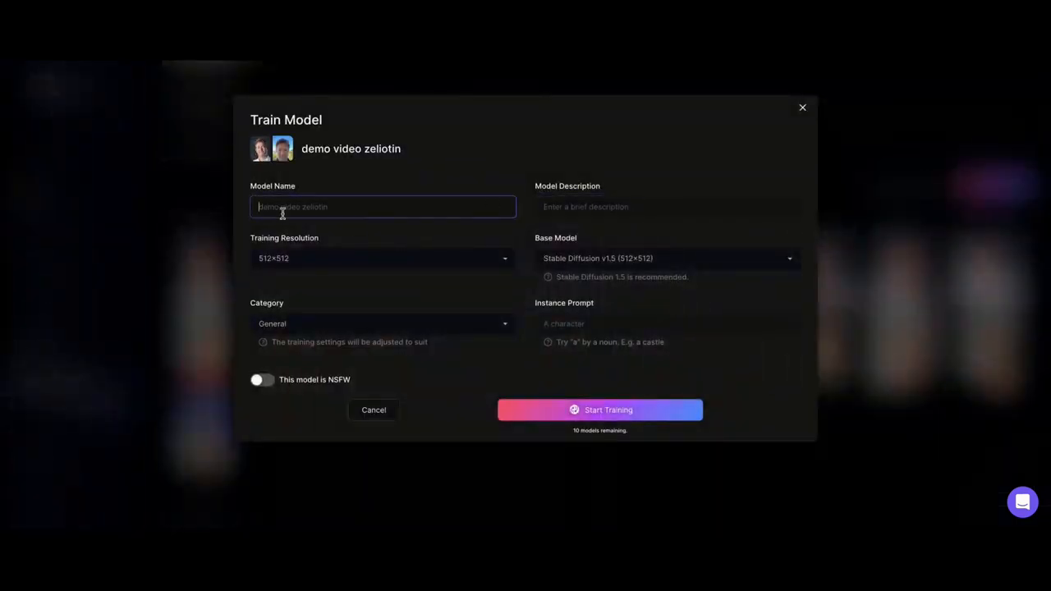
pyautogui.click(344, 258)
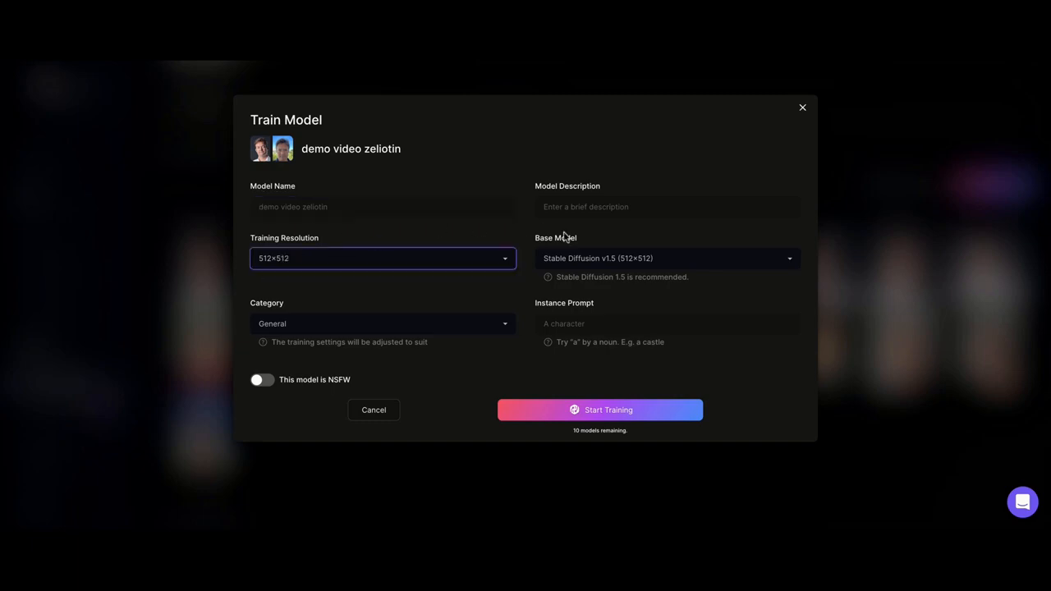
pyautogui.click(590, 266)
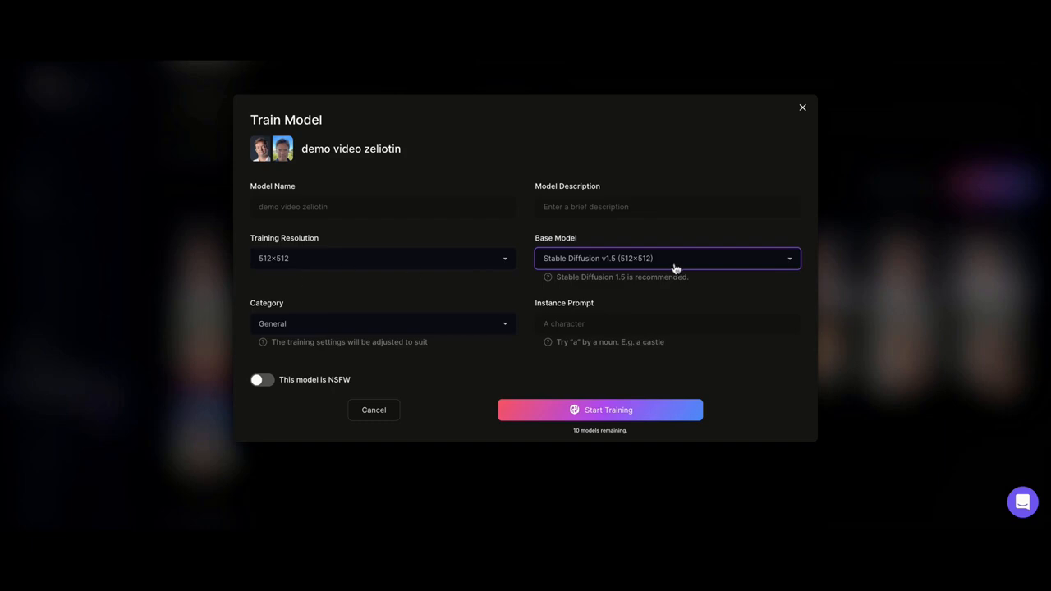
# Step: Set the category of the model being trained to Characters
pyautogui.moveTo(256, 303); pyautogui.dragTo(305, 303)
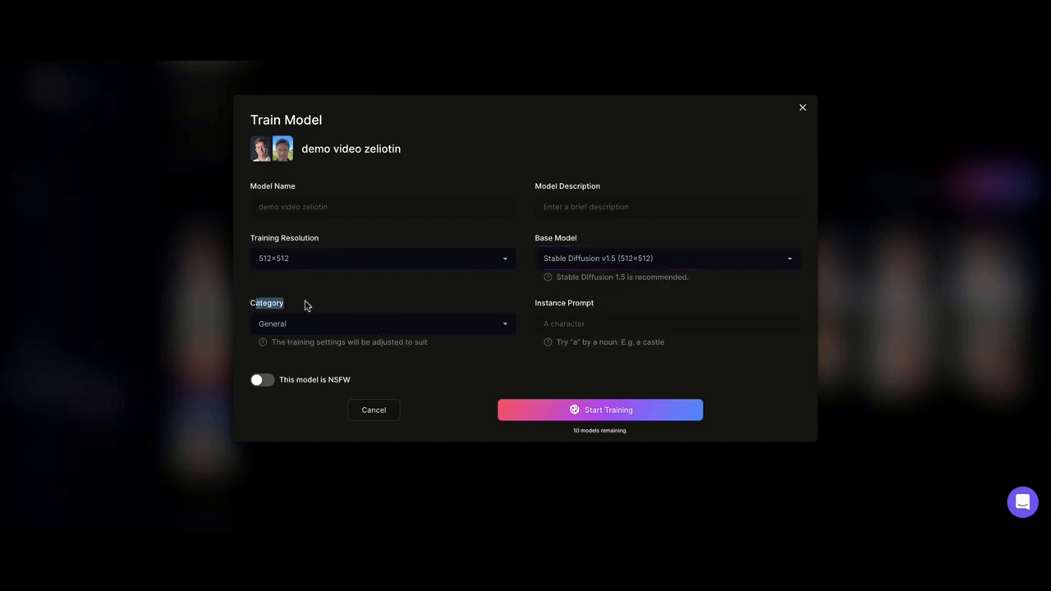
pyautogui.doubleClick(579, 303)
pyautogui.click(308, 334)
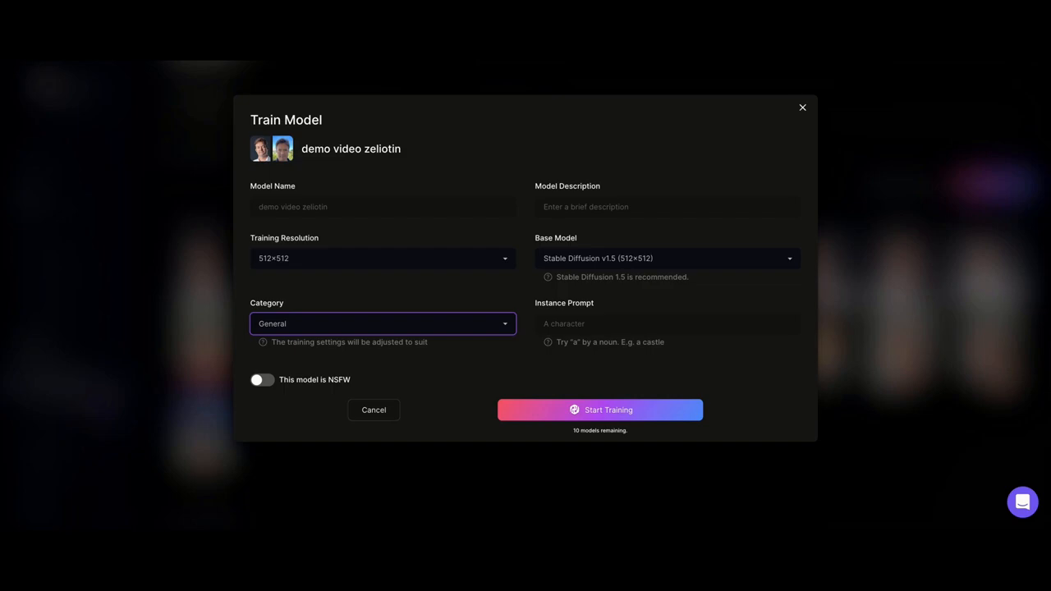
pyautogui.click(293, 356)
# Step: Enter MYSELF in capital letters as the model's instance prompt
pyautogui.click(563, 325)
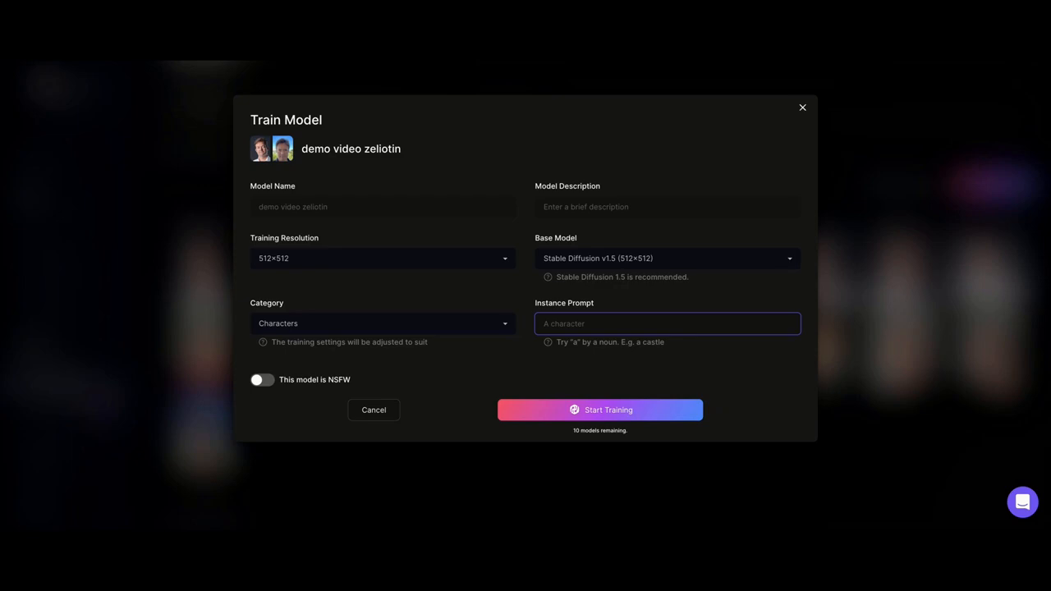
pyautogui.write('Myself')
pyautogui.hotkey('ctrl', 'a')
pyautogui.write('MU')
pyautogui.write('SE')
pyautogui.doubleClick(550, 324)
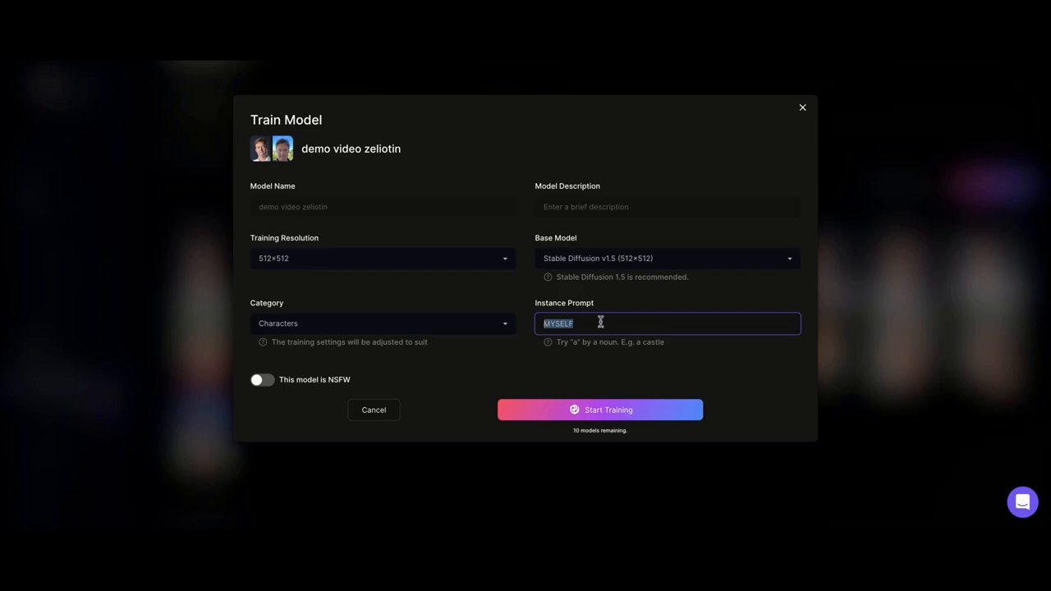
# Step: Start training the model with NSFW left off, and dismiss the training confirmation
pyautogui.click(574, 377)
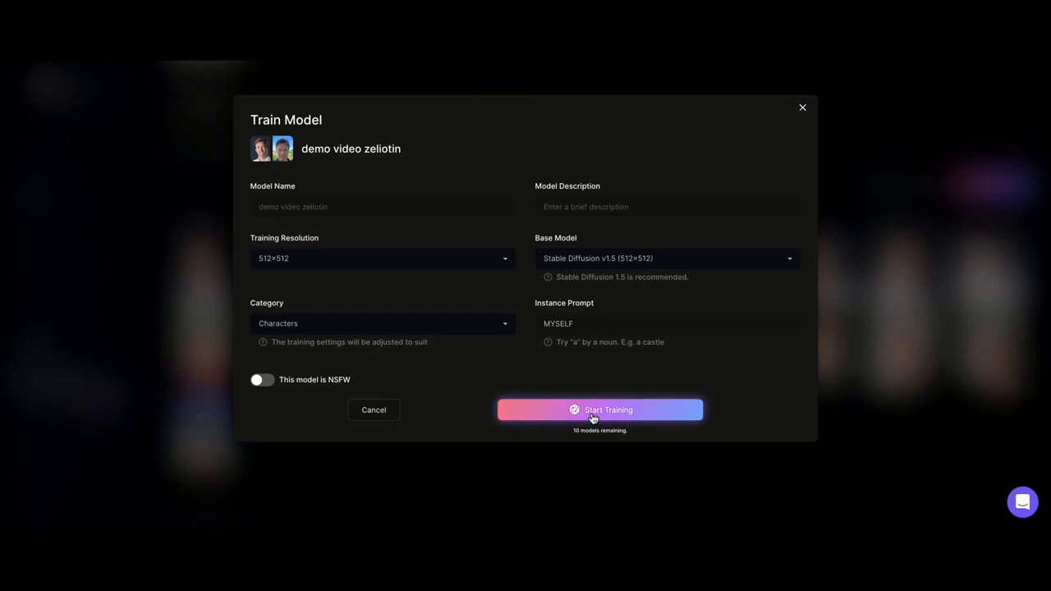
pyautogui.click(593, 409)
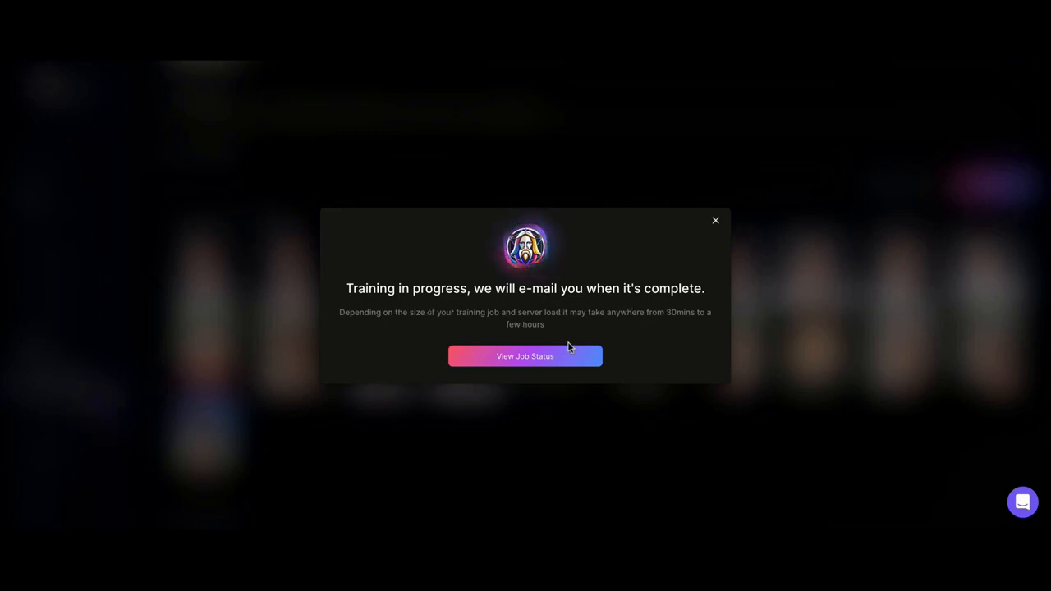
pyautogui.click(716, 221)
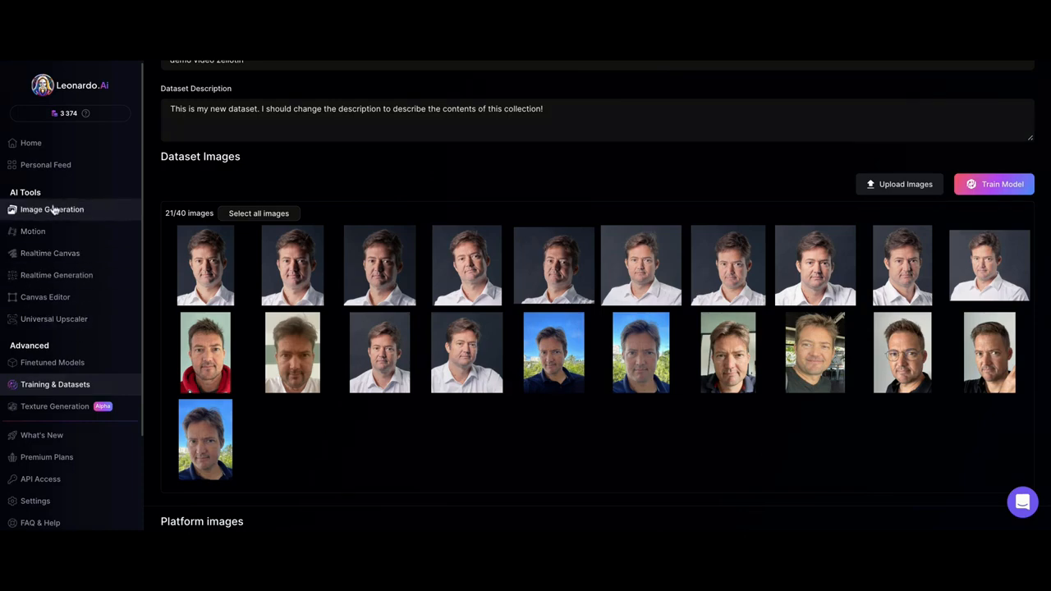
# Step: Switch to Image Generation and choose the finetuned model tom_profile from your own models to generate with
pyautogui.click(52, 209)
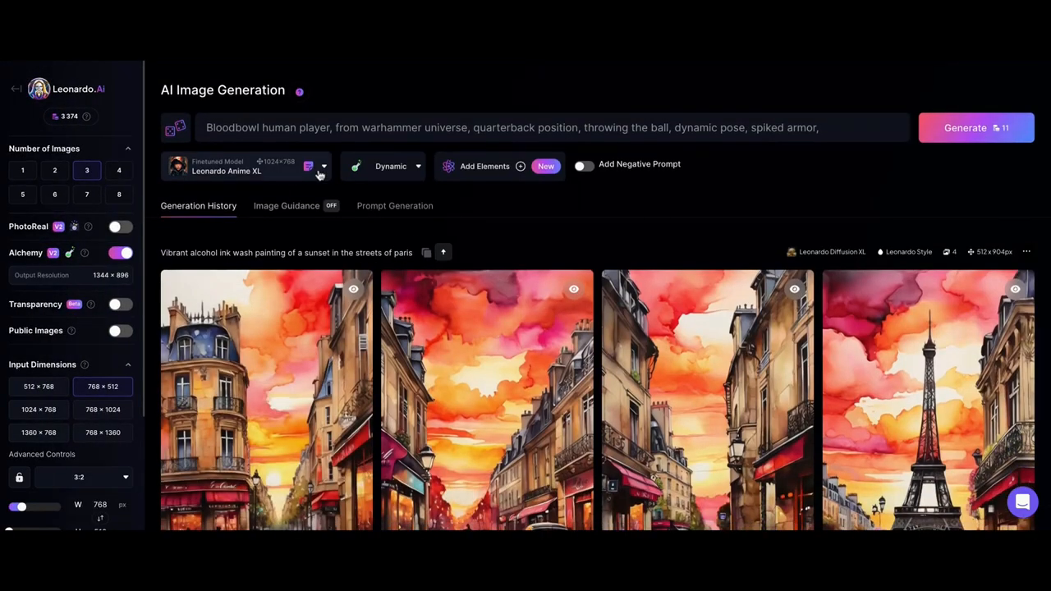
pyautogui.click(322, 167)
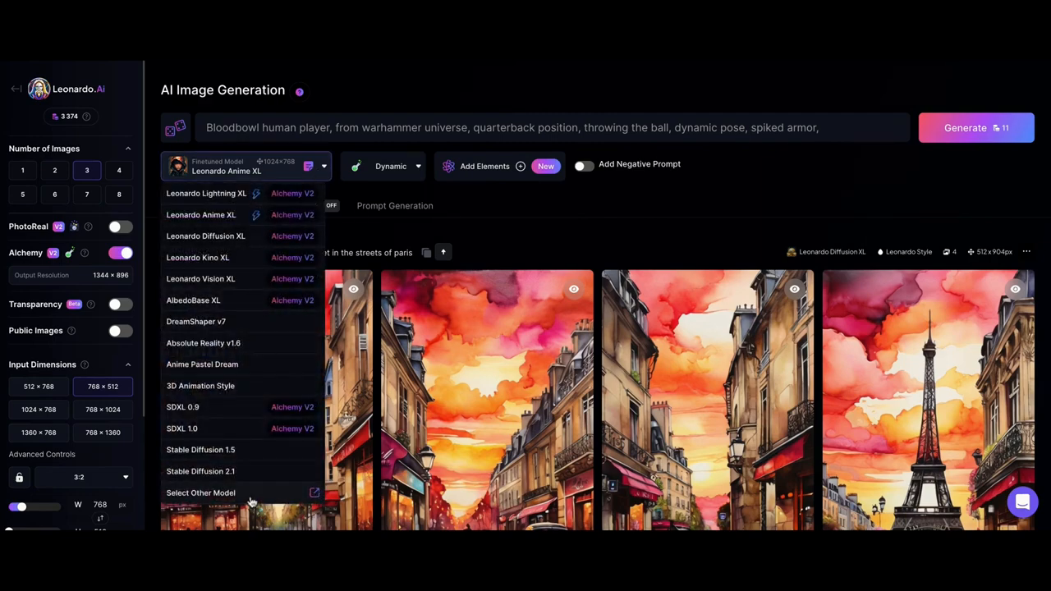
pyautogui.click(205, 492)
pyautogui.click(425, 161)
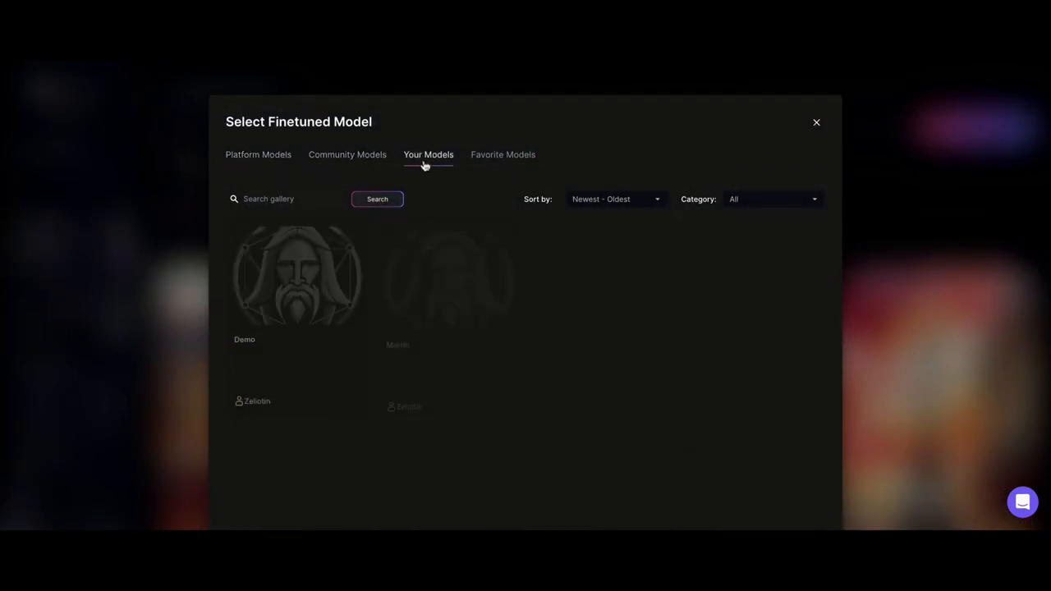
pyautogui.scroll(-4, 605, 432)
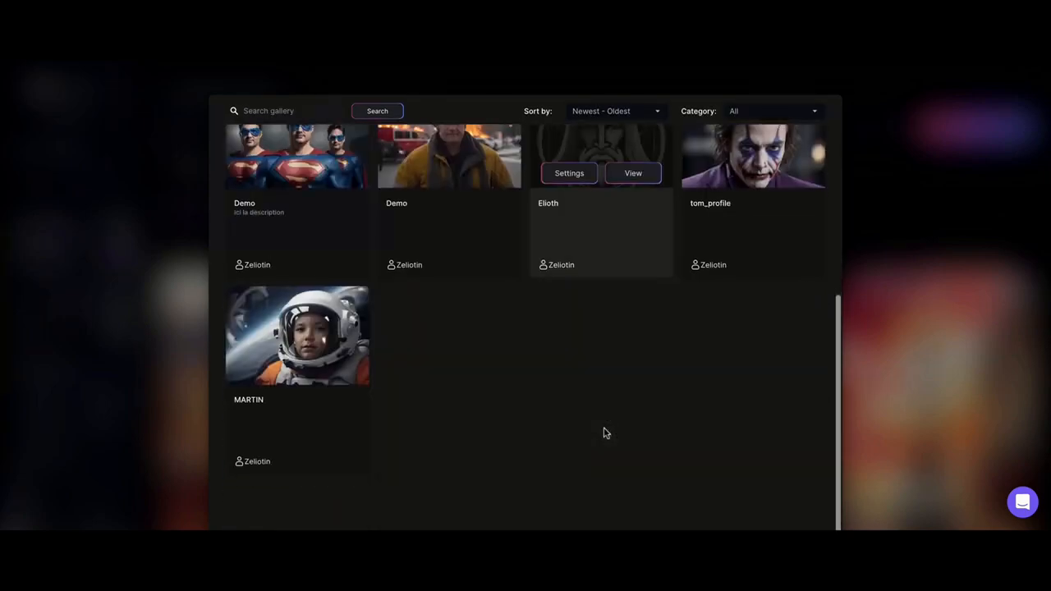
pyautogui.scroll(2, 605, 432)
pyautogui.moveTo(805, 264)
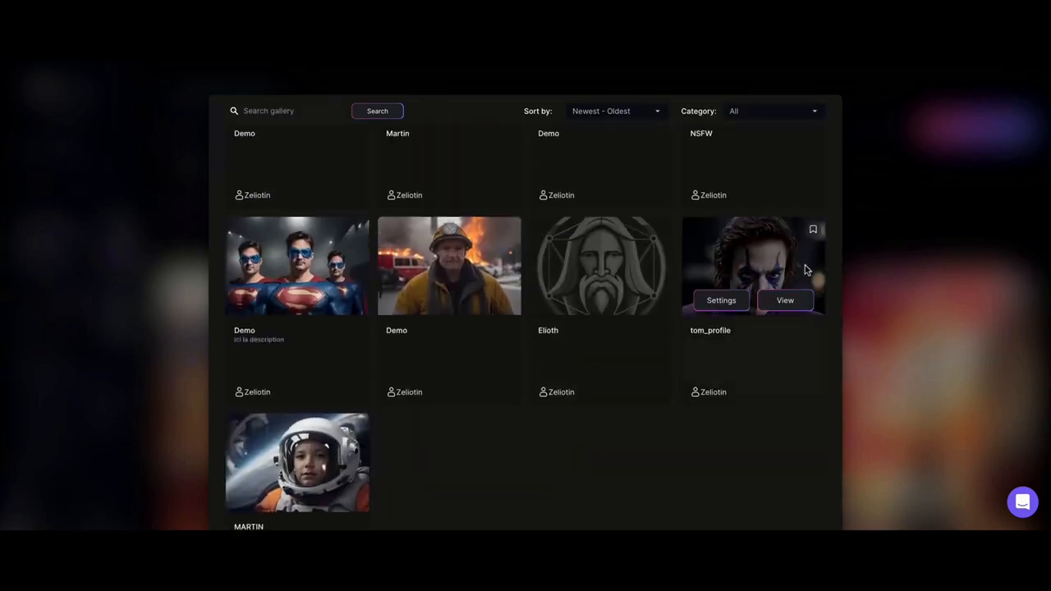
pyautogui.click(783, 299)
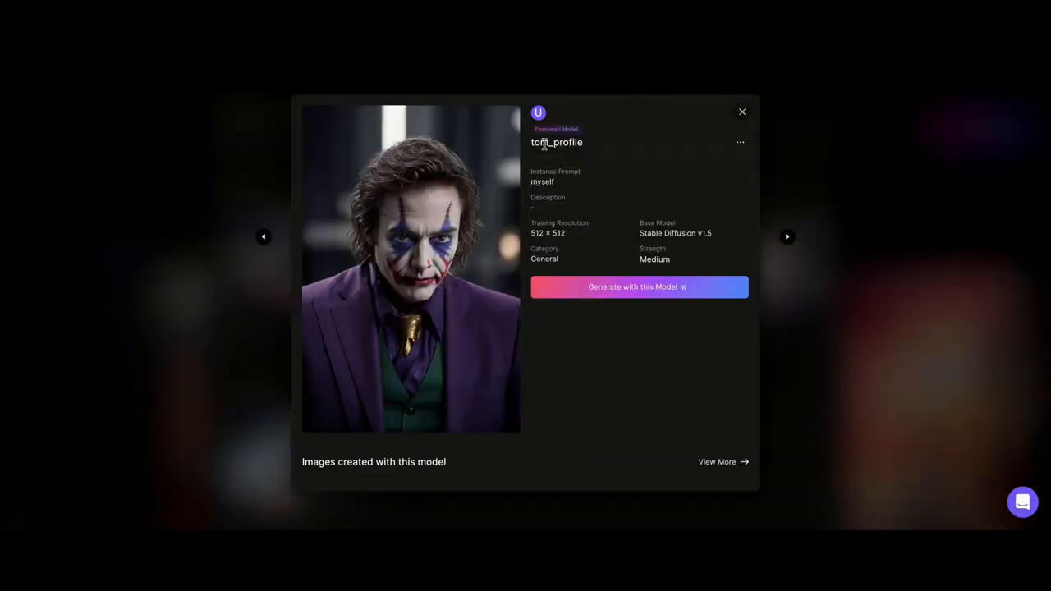
pyautogui.moveTo(539, 142); pyautogui.dragTo(585, 145)
pyautogui.click(603, 288)
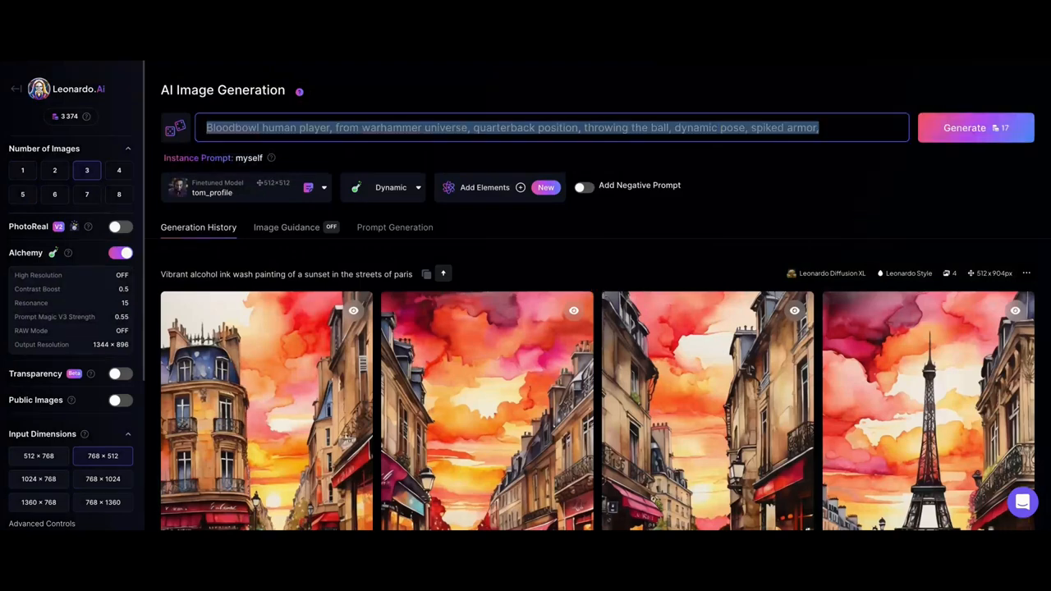
# Step: Generate three images from the prompt "Myself as superman" using the Photography style
pyautogui.write('Myself as')
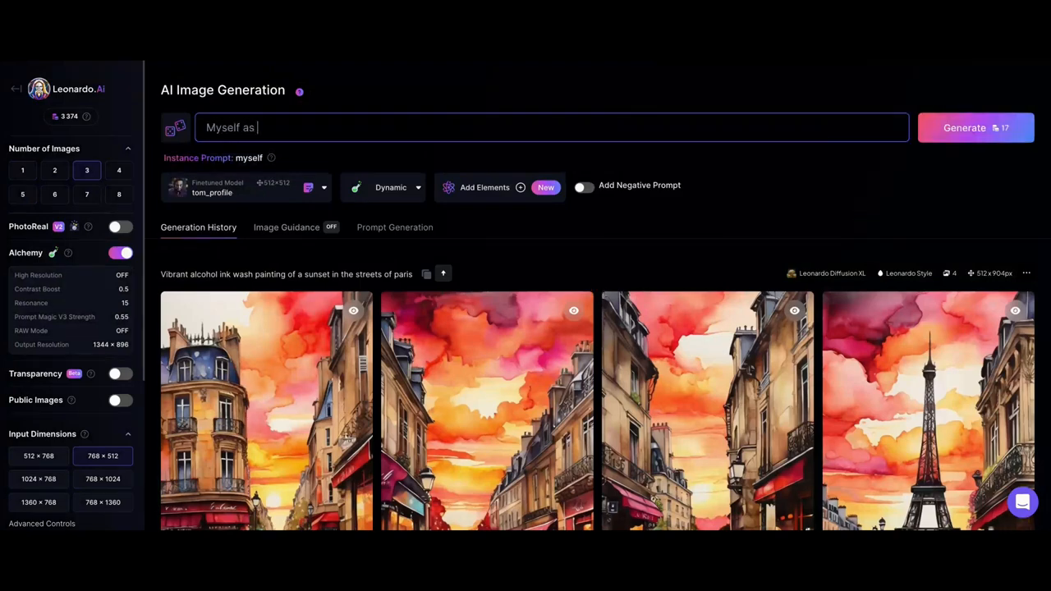
pyautogui.write(' superman')
pyautogui.click(385, 187)
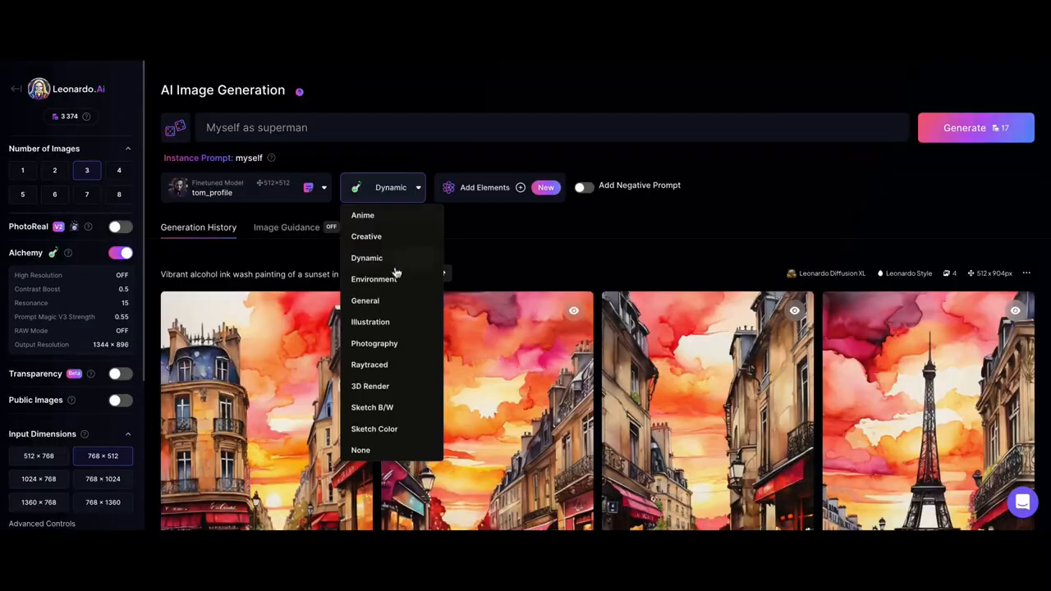
pyautogui.click(386, 343)
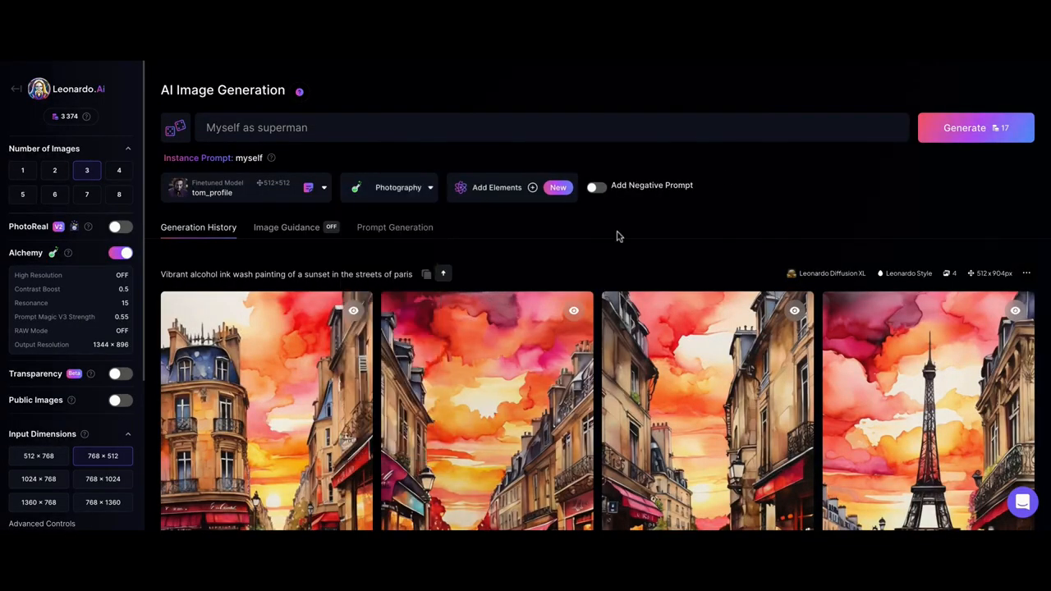
pyautogui.click(969, 130)
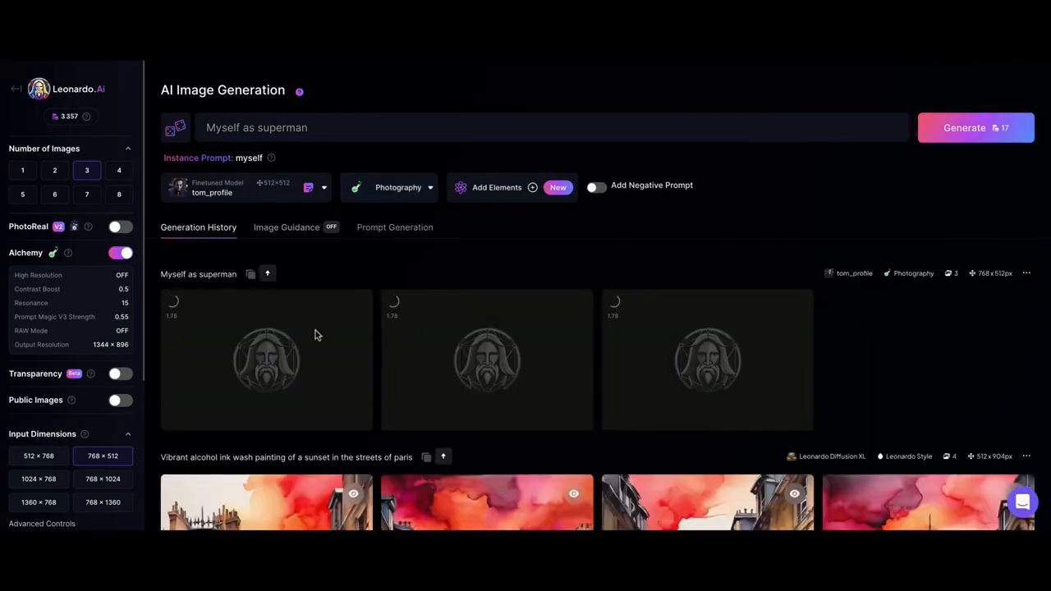
# Step: Swap the image width and height to 512 × 768 and generate the Superman images again
pyautogui.scroll(-3, 99, 343)
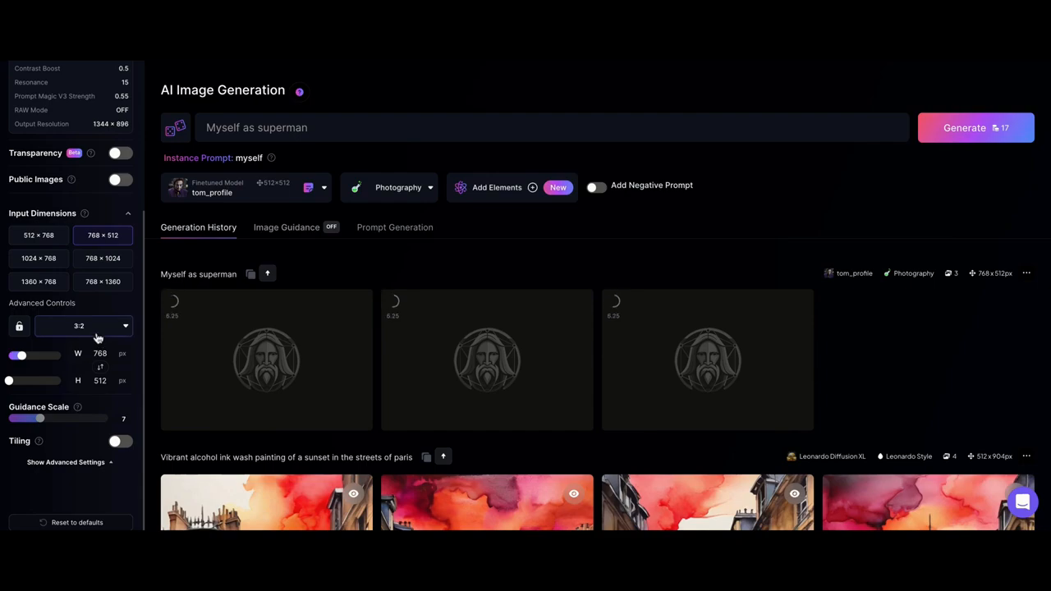
pyautogui.click(98, 369)
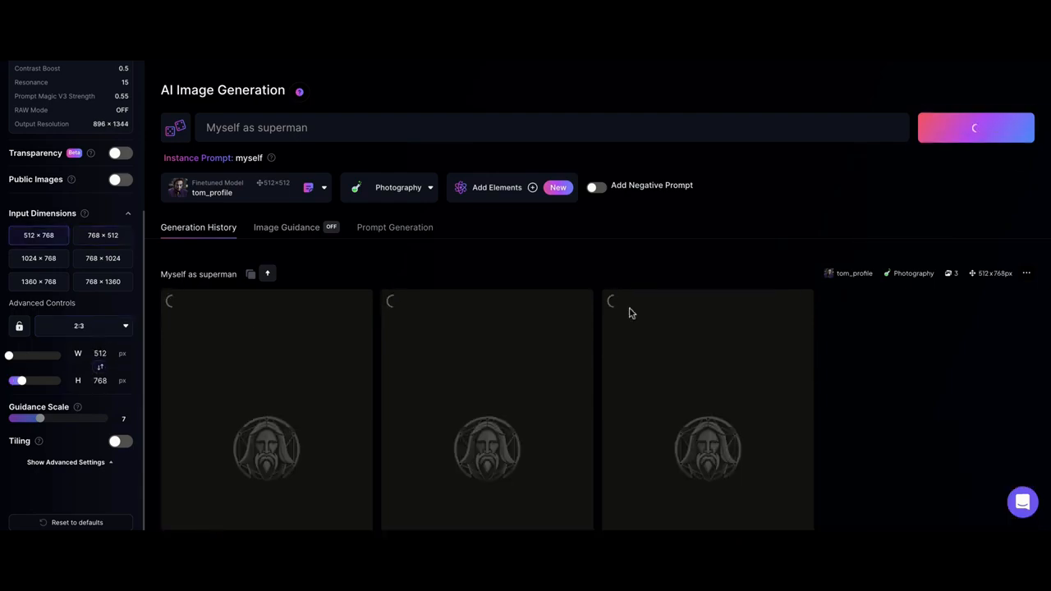
pyautogui.scroll(-1, 629, 310)
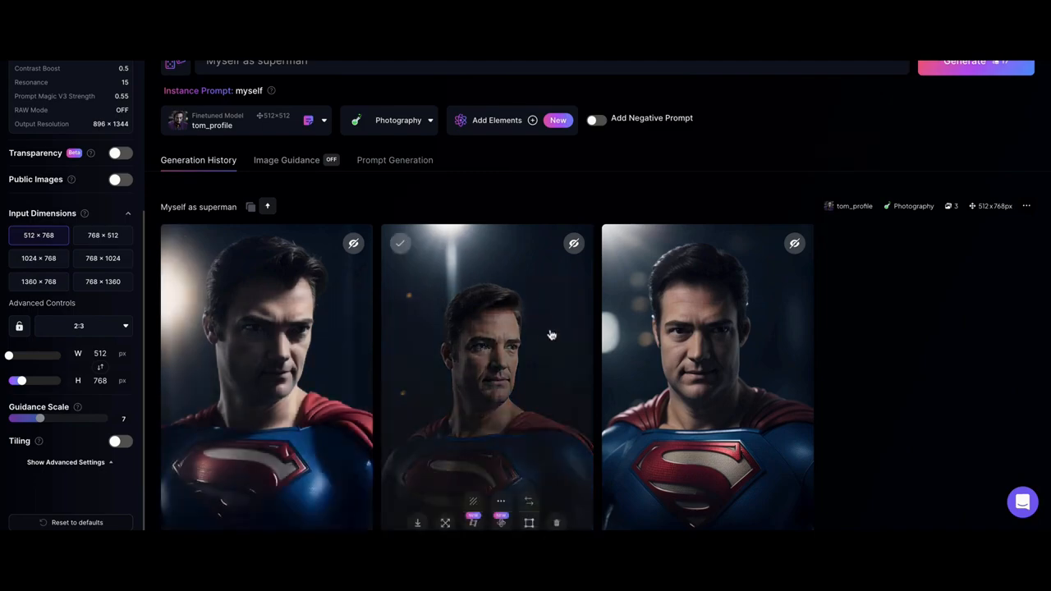
# Step: Enlarge the third portrait-format Superman image to inspect it, and return to the generation page
pyautogui.click(694, 327)
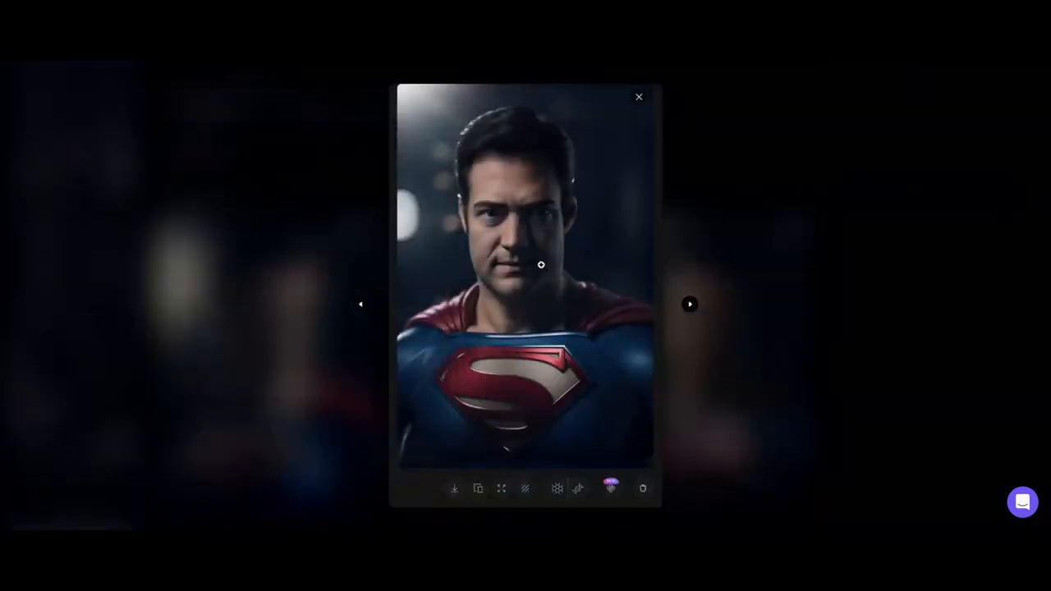
pyautogui.press('Escape')
pyautogui.scroll(2, 591, 306)
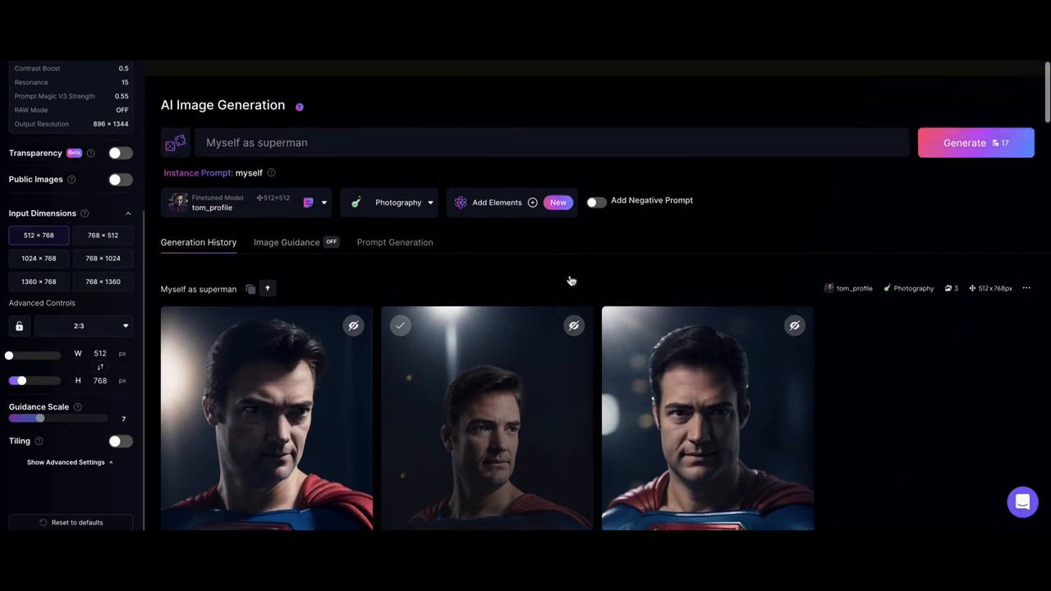
# Step: Change the prompt to "Myself as a cowboy" and generate the images
pyautogui.click(340, 132)
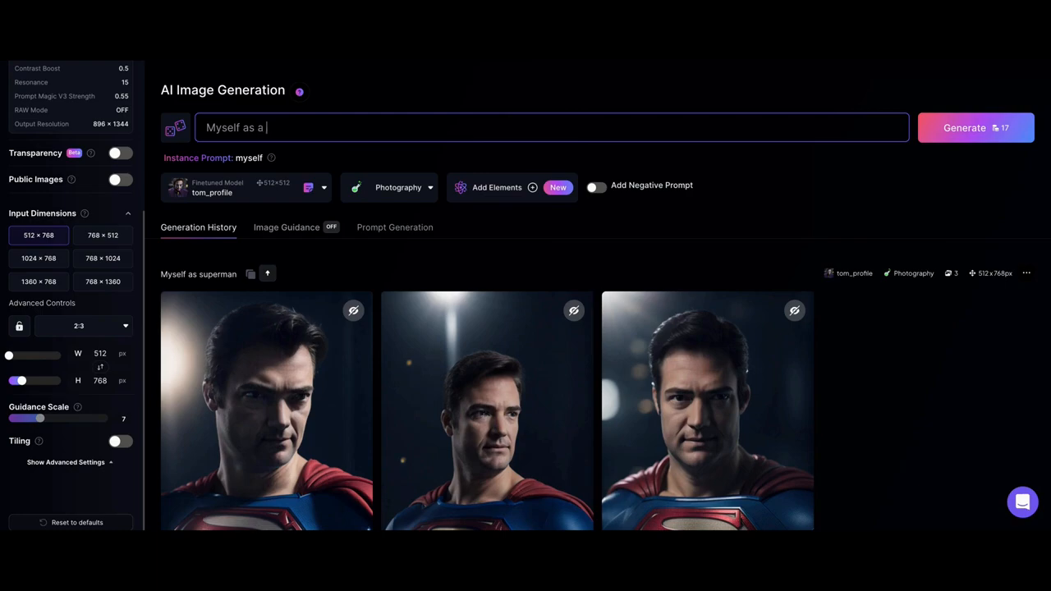
pyautogui.write('cowboy')
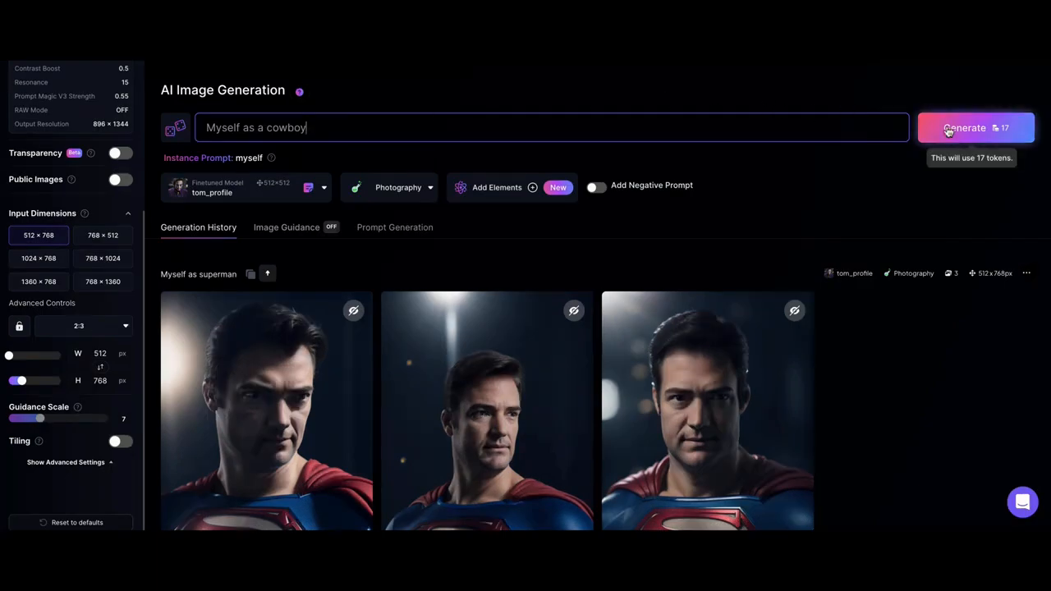
pyautogui.click(947, 131)
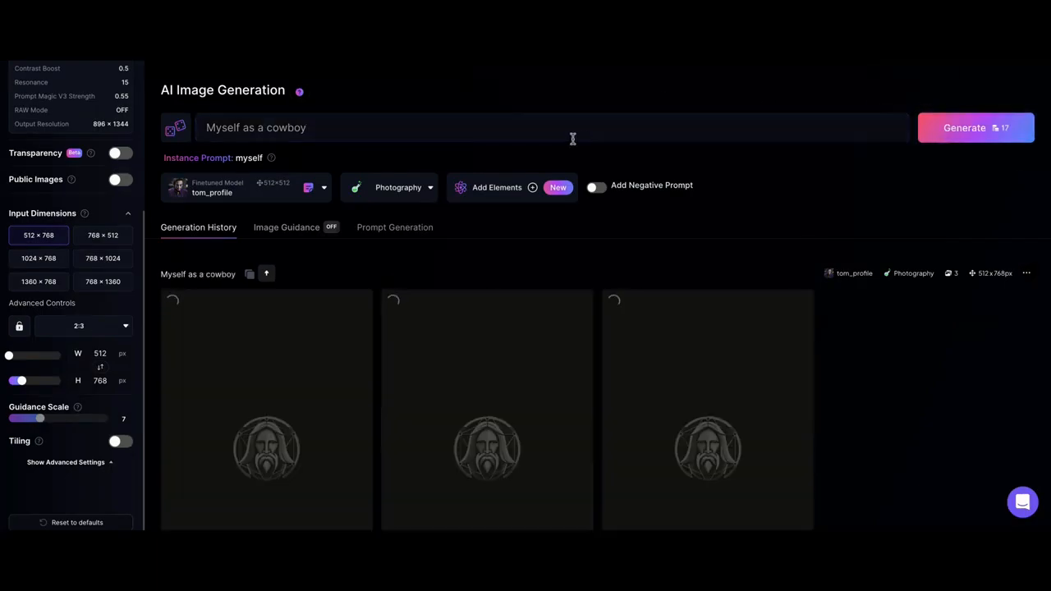
# Step: Enlarge each of the three cowboy images to inspect the face and its details
pyautogui.moveTo(451, 129); pyautogui.dragTo(257, 129)
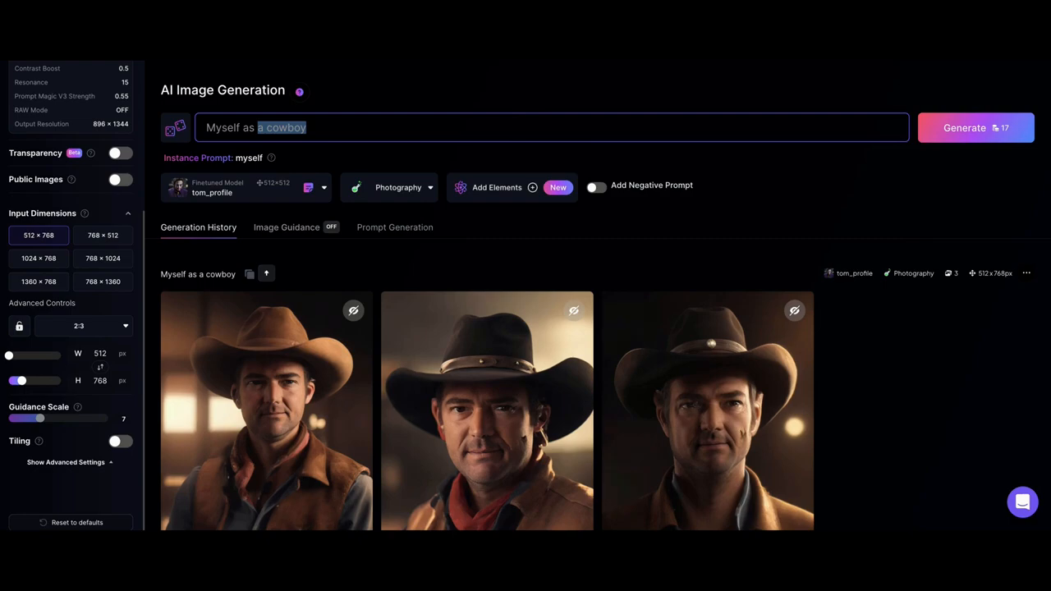
pyautogui.scroll(-3, 502, 247)
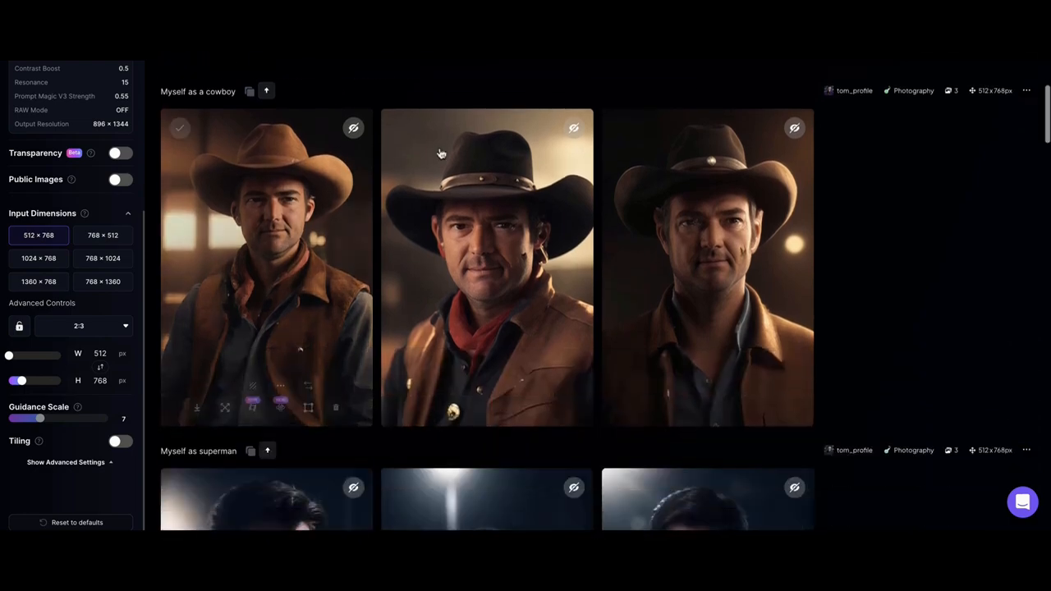
pyautogui.click(503, 247)
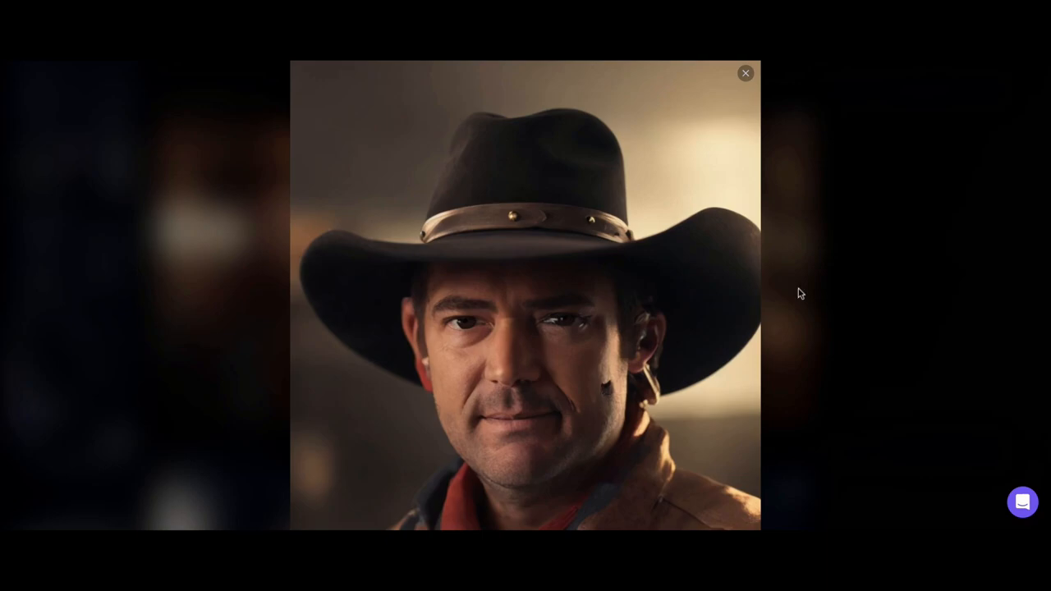
pyautogui.click(798, 289)
pyautogui.click(301, 202)
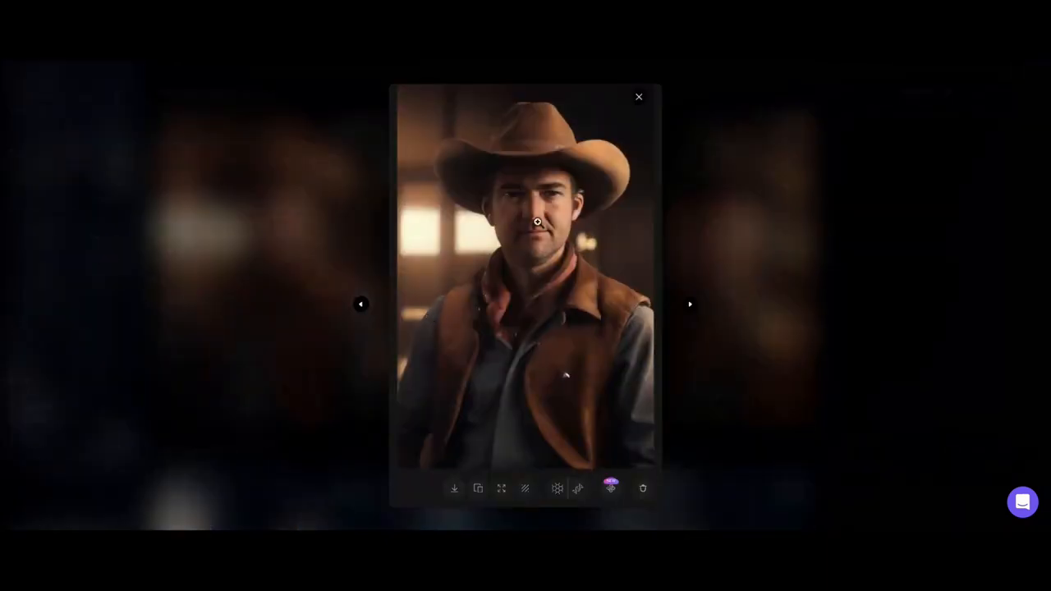
pyautogui.click(731, 252)
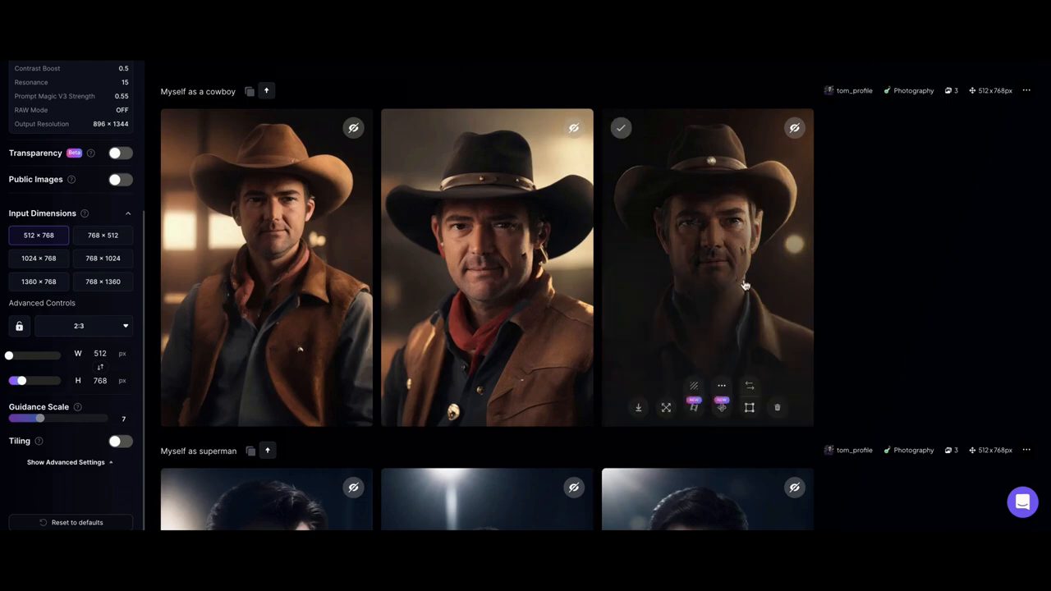
pyautogui.click(731, 252)
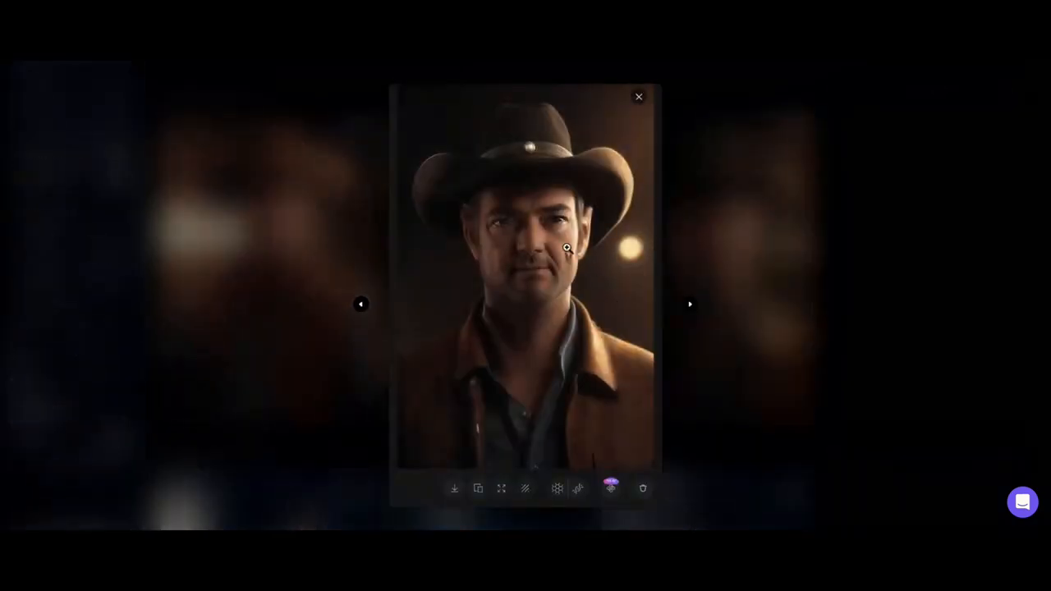
pyautogui.click(743, 206)
# Step: Set the style to Anime and generate images from the prompt "Myself as samaourai warrior"
pyautogui.scroll(3, 389, 157)
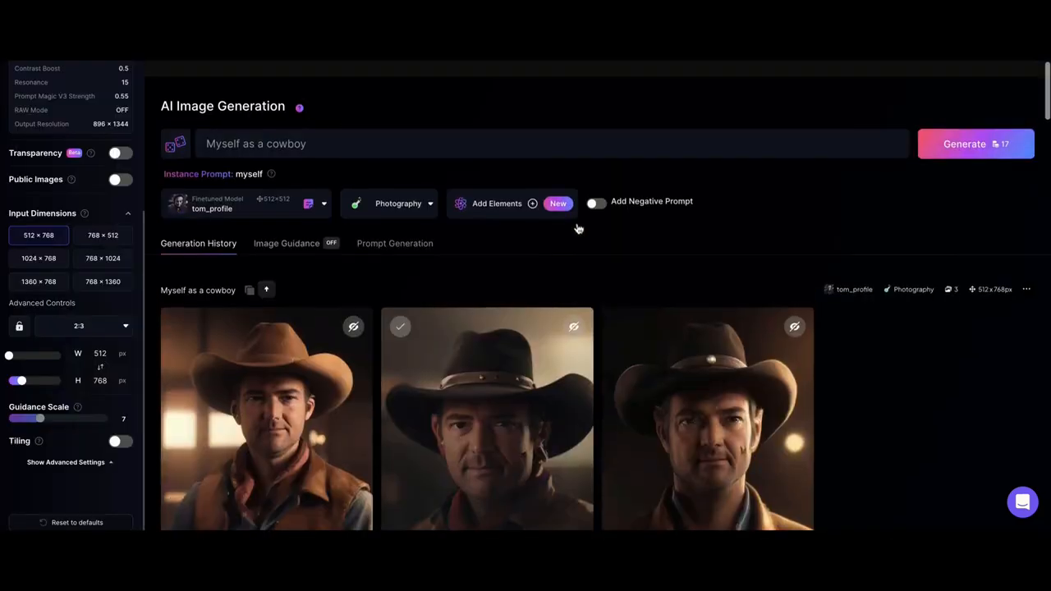
pyautogui.click(414, 188)
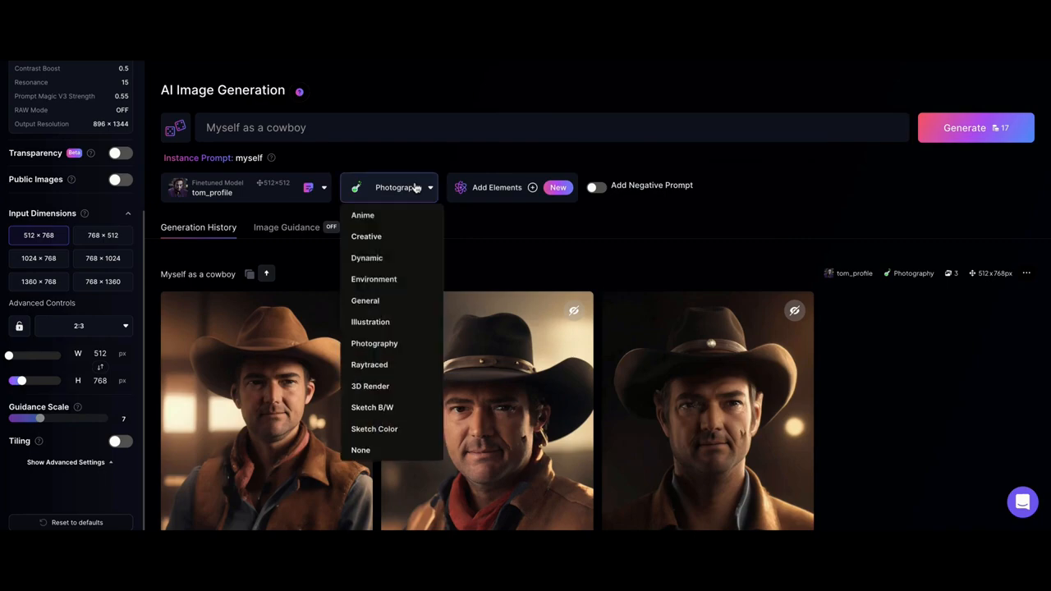
pyautogui.click(396, 217)
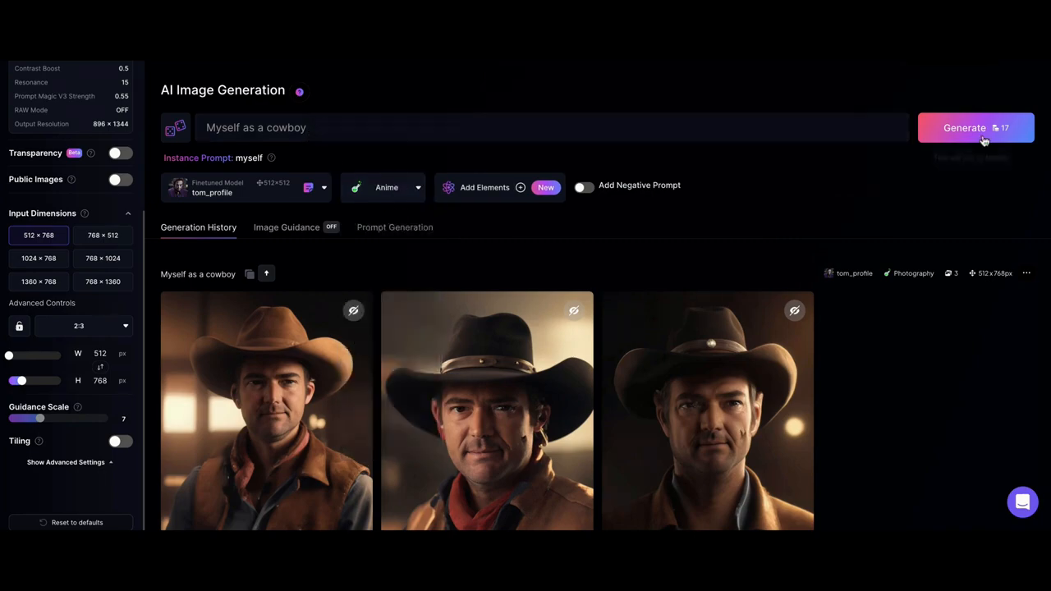
pyautogui.moveTo(257, 127); pyautogui.dragTo(368, 127)
pyautogui.write('s')
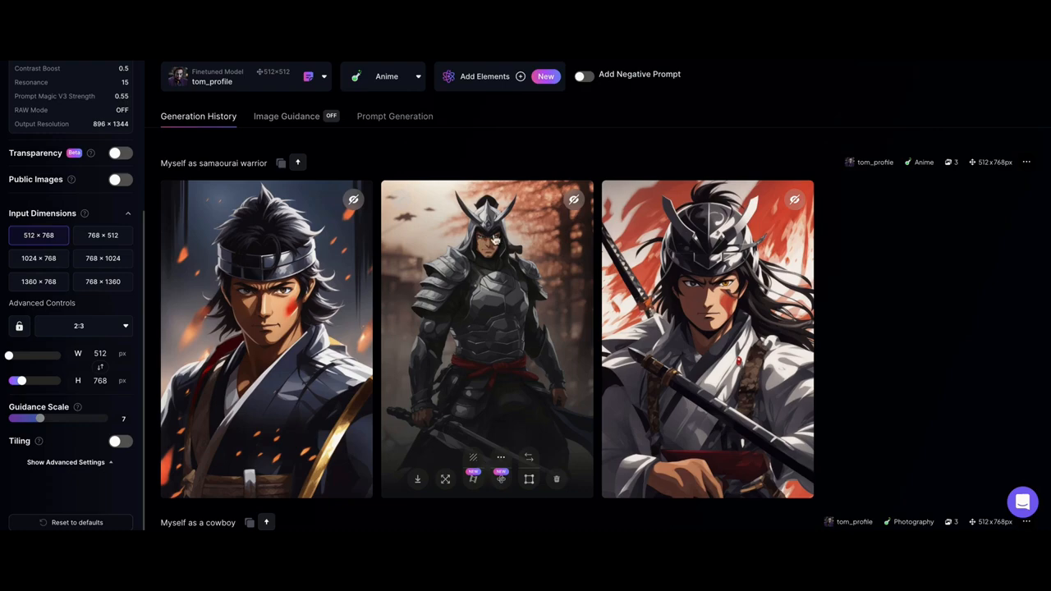
# Step: Enlarge the first anime samurai image to inspect it, and return to the generation page
pyautogui.click(263, 331)
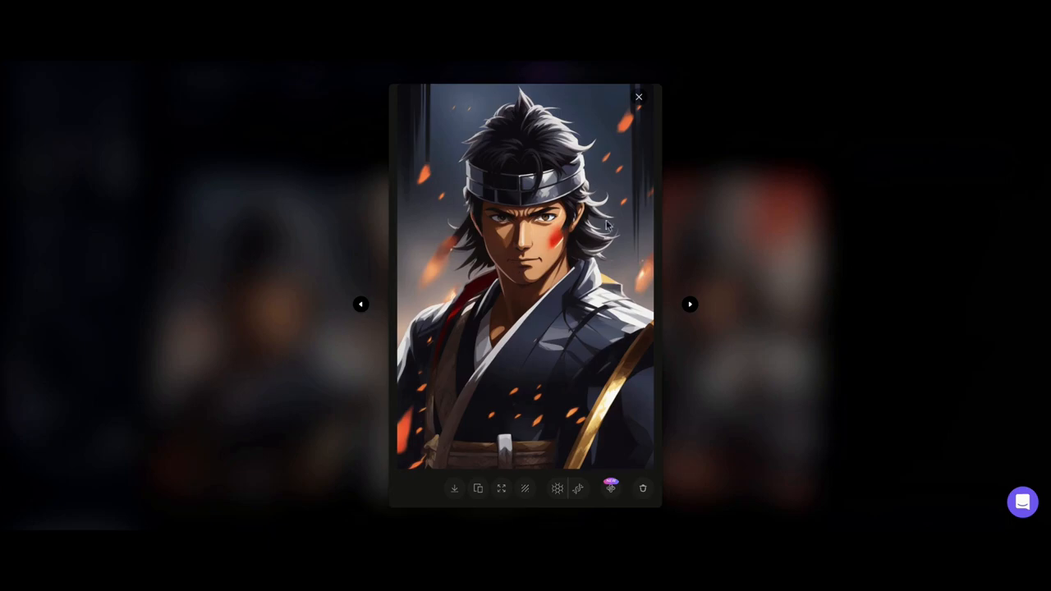
pyautogui.click(788, 194)
pyautogui.scroll(2, 442, 323)
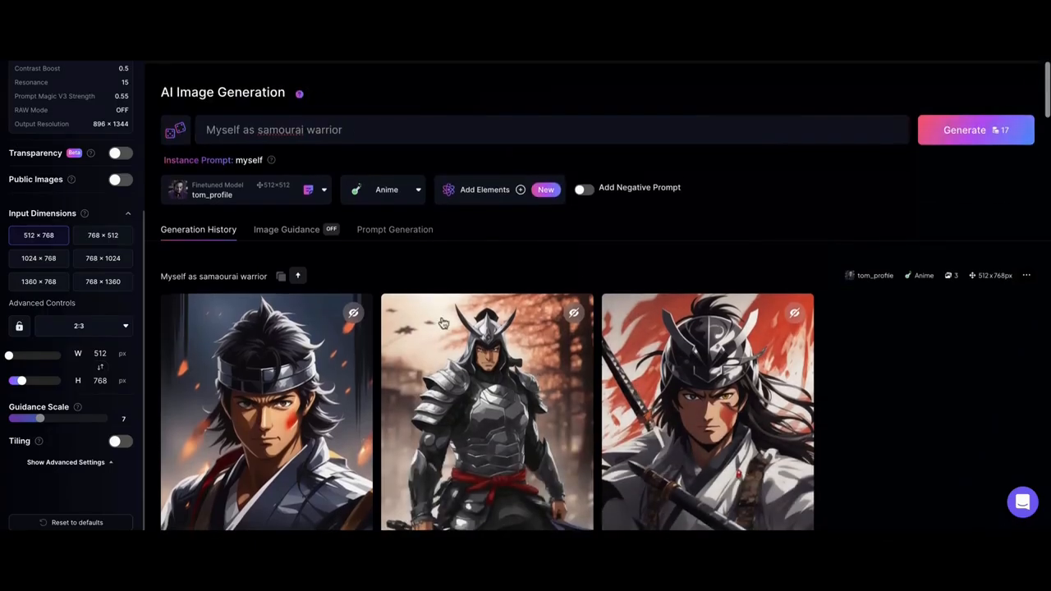
pyautogui.click(276, 375)
pyautogui.click(727, 266)
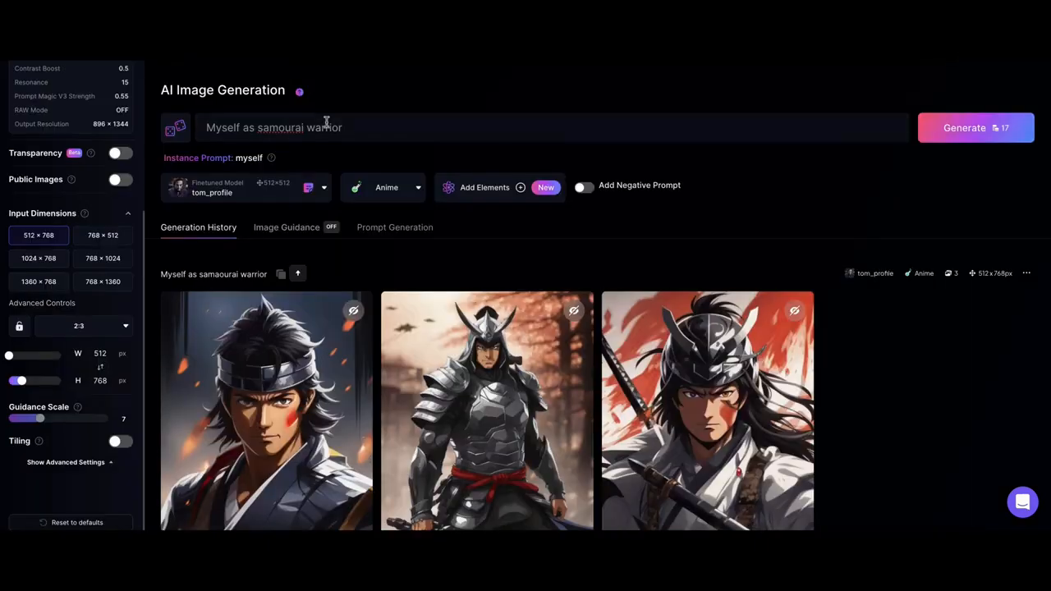
# Step: Change the prompt to "Myself as a scientist in the 80's" and generate the images in the Anime style
pyautogui.click(327, 129)
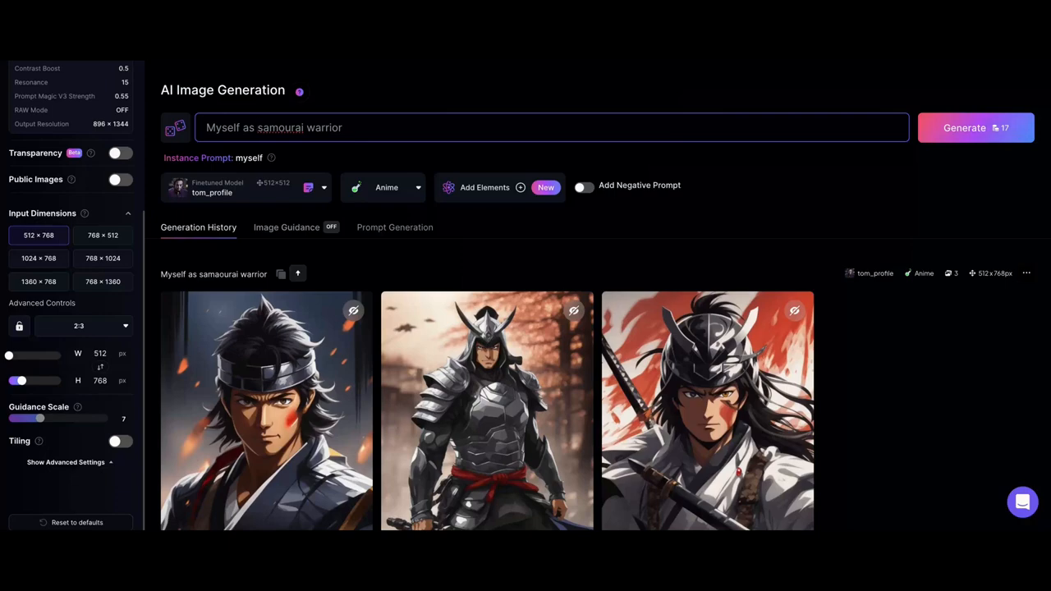
pyautogui.click(258, 129)
pyautogui.write("a scientist in the 80's")
pyautogui.hotkey('shift', 'End')
pyautogui.press('Delete')
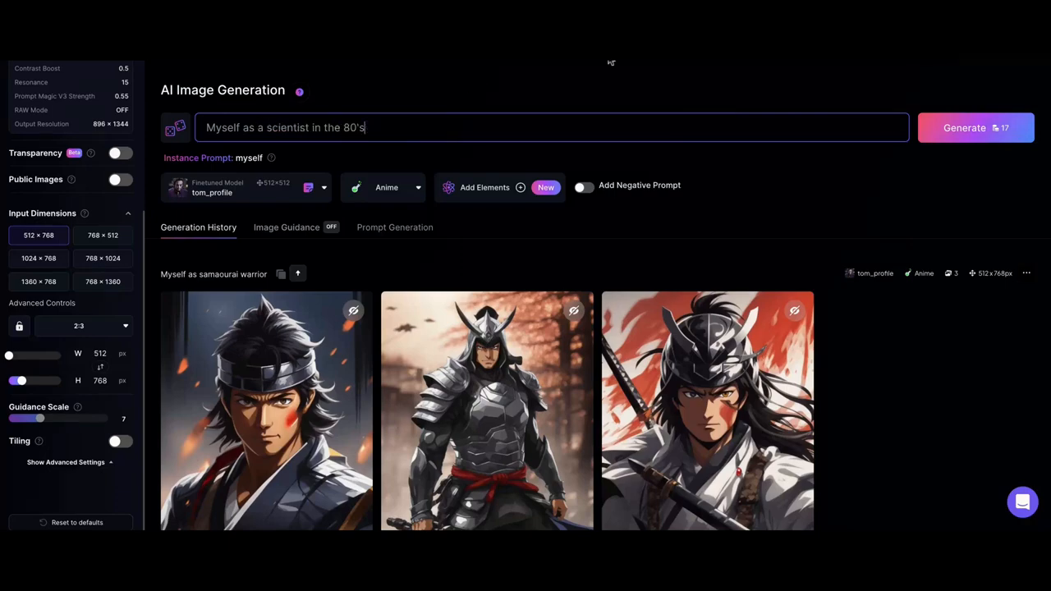
pyautogui.click(936, 129)
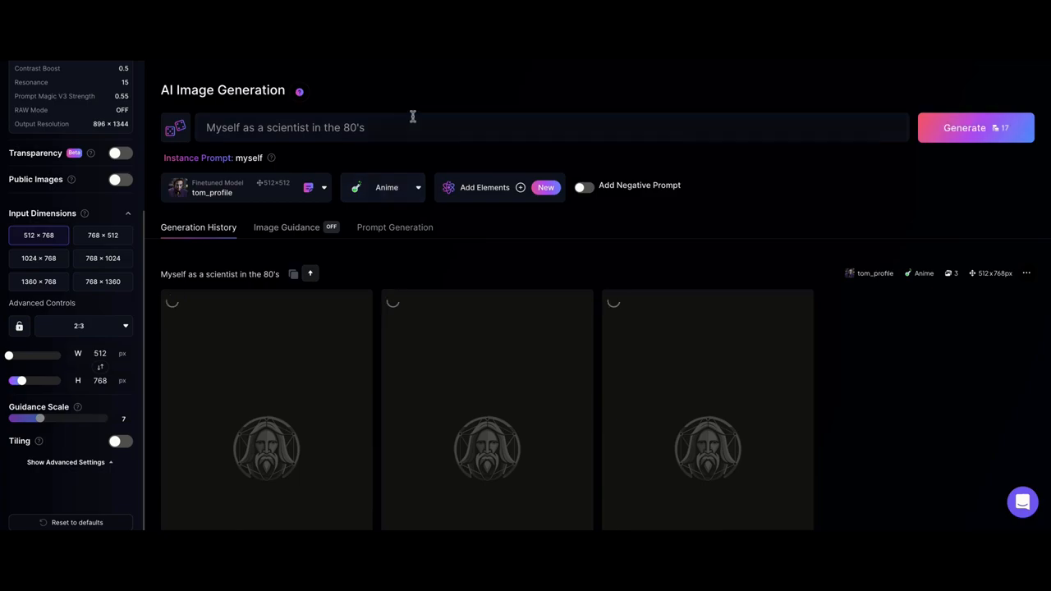
pyautogui.scroll(-2, 487, 246)
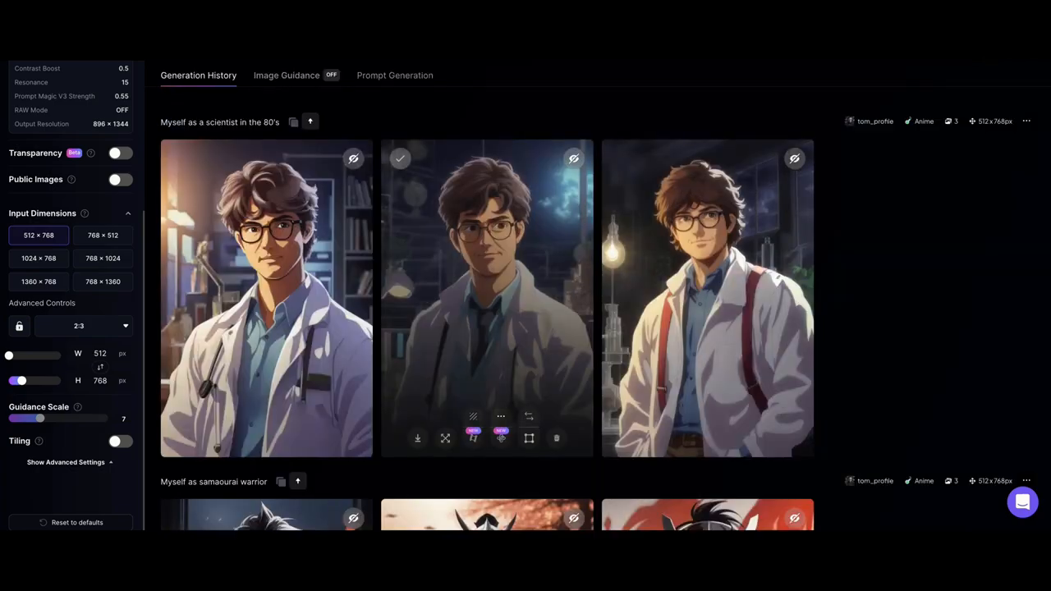
# Step: Generate the same scientist prompt in the Photography style and enlarge the third resulting image
pyautogui.scroll(2, 222, 205)
pyautogui.scroll(-2, 463, 385)
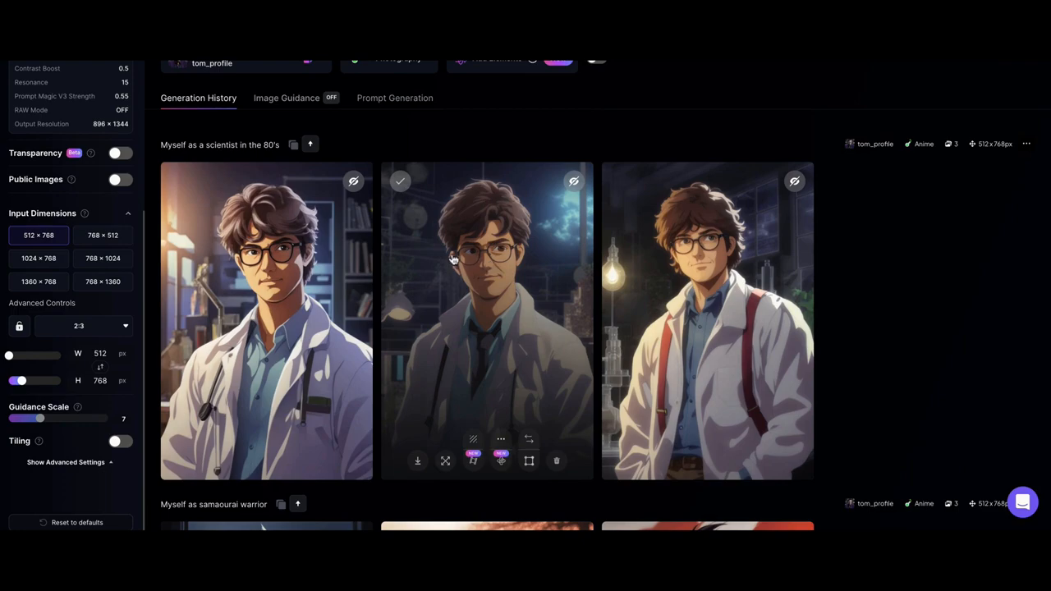
pyautogui.scroll(2, 455, 261)
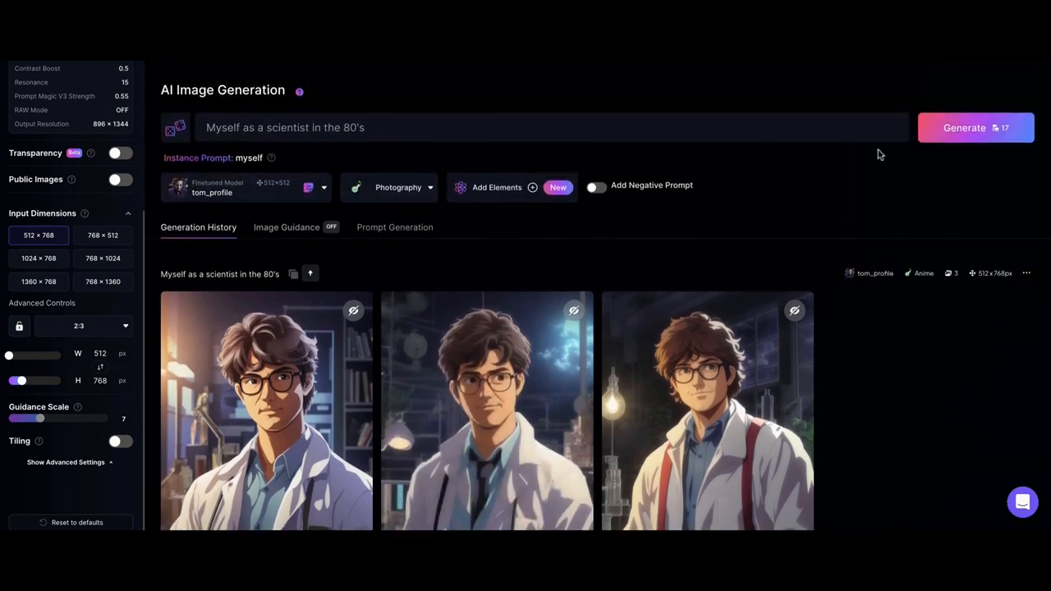
pyautogui.click(967, 131)
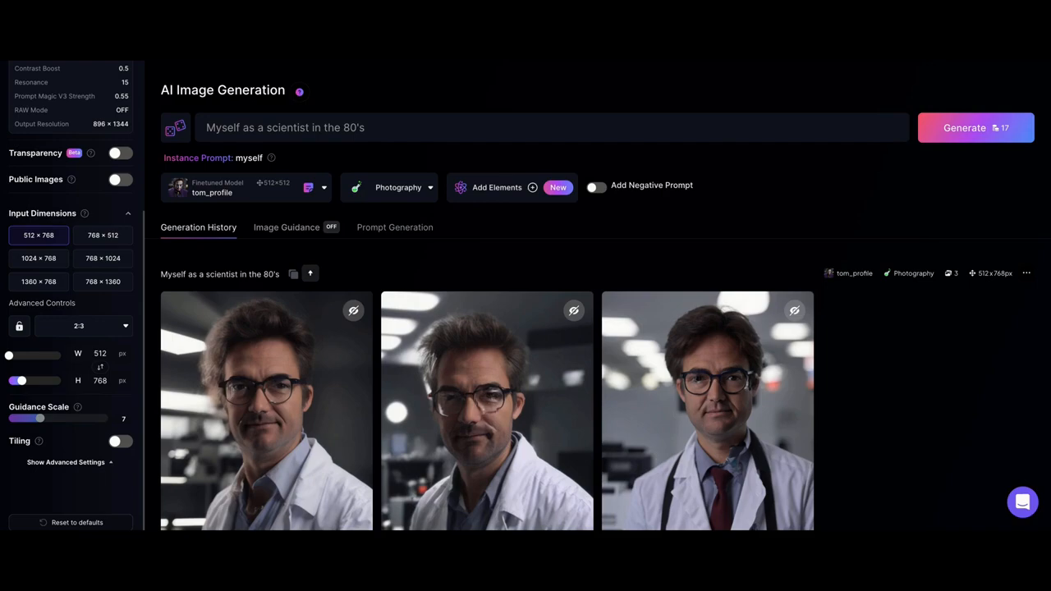
pyautogui.click(728, 435)
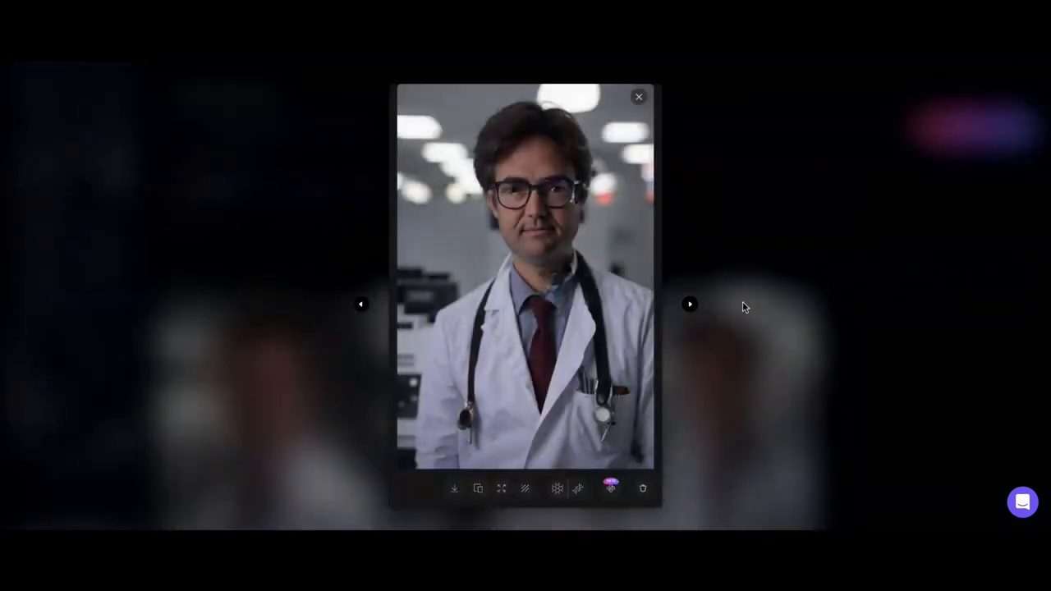